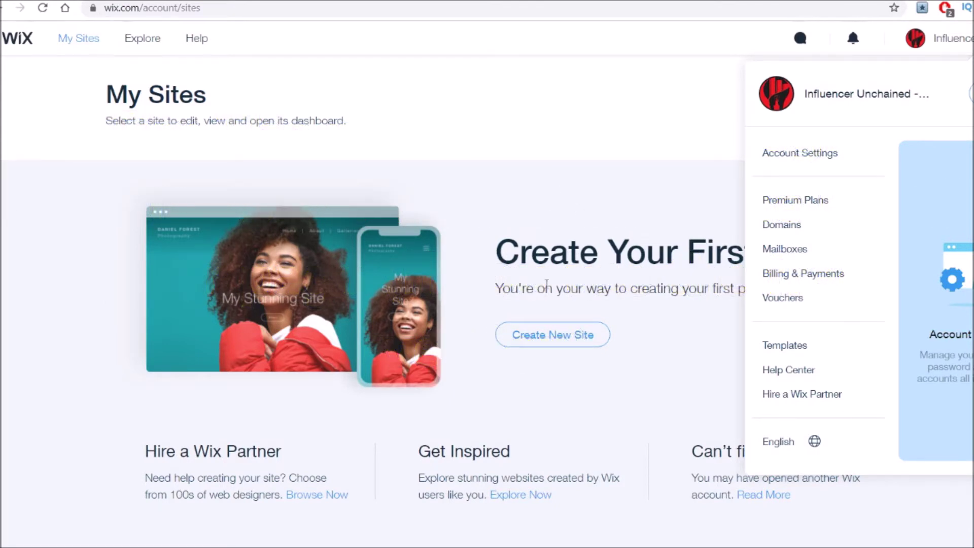
Start creating a new site and choose Other as the kind of website.
{"action": "left_click", "coordinate": [543, 305]}
{"action": "left_click", "coordinate": [538, 337]}
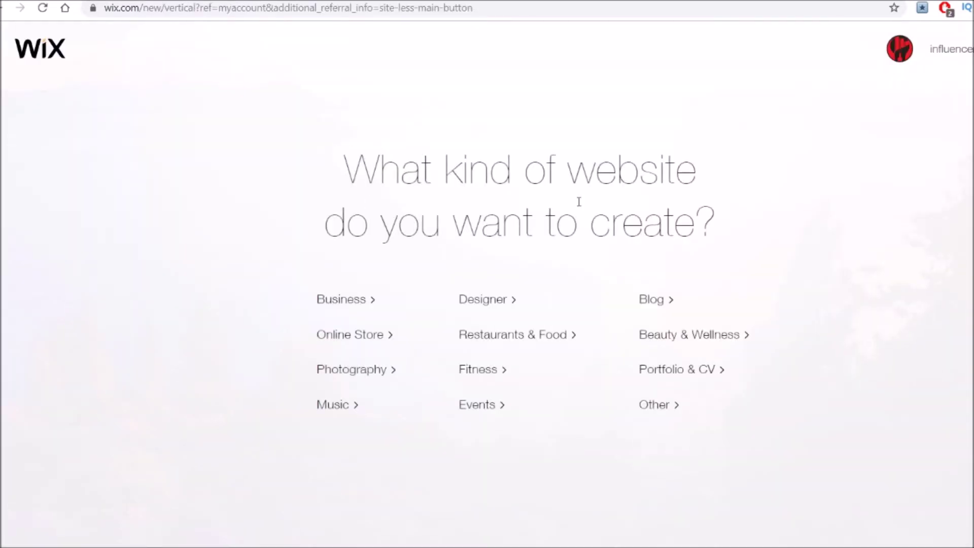
{"action": "left_click", "coordinate": [652, 412]}
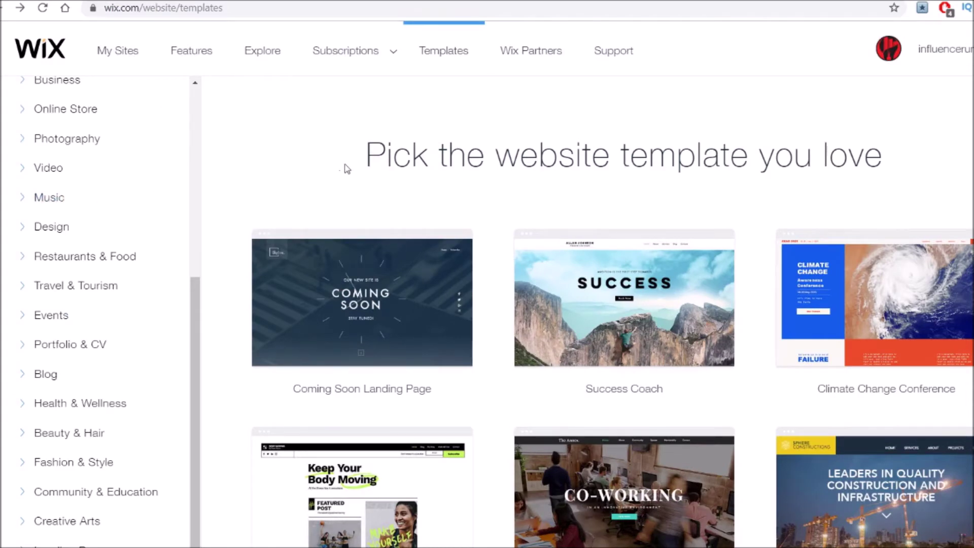
Browse the Landing Pages template category, then switch to the Blank Templates collection.
{"action": "scroll", "coordinate": [123, 171], "scroll_direction": "down", "scroll_amount": 2}
{"action": "scroll", "coordinate": [124, 171], "scroll_direction": "down", "scroll_amount": 3}
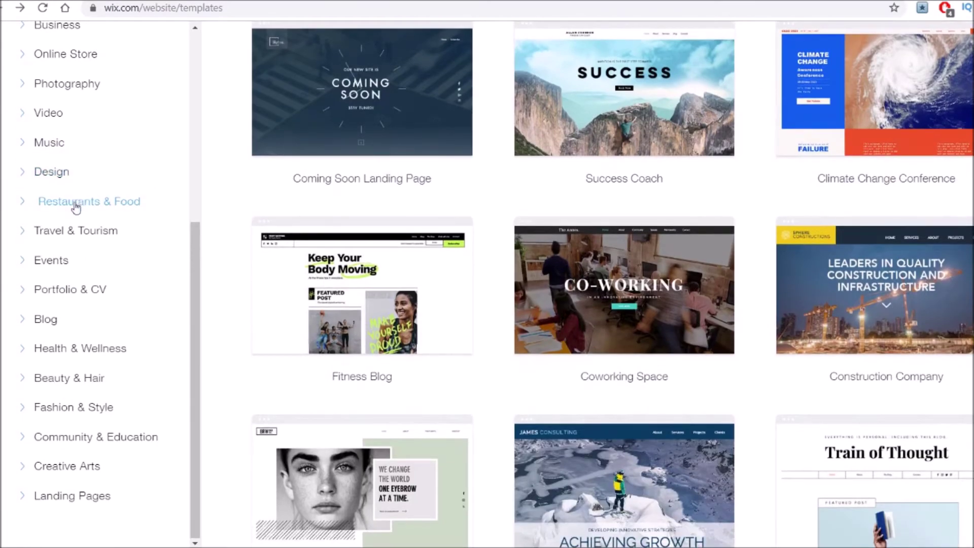
{"action": "left_click", "coordinate": [56, 503]}
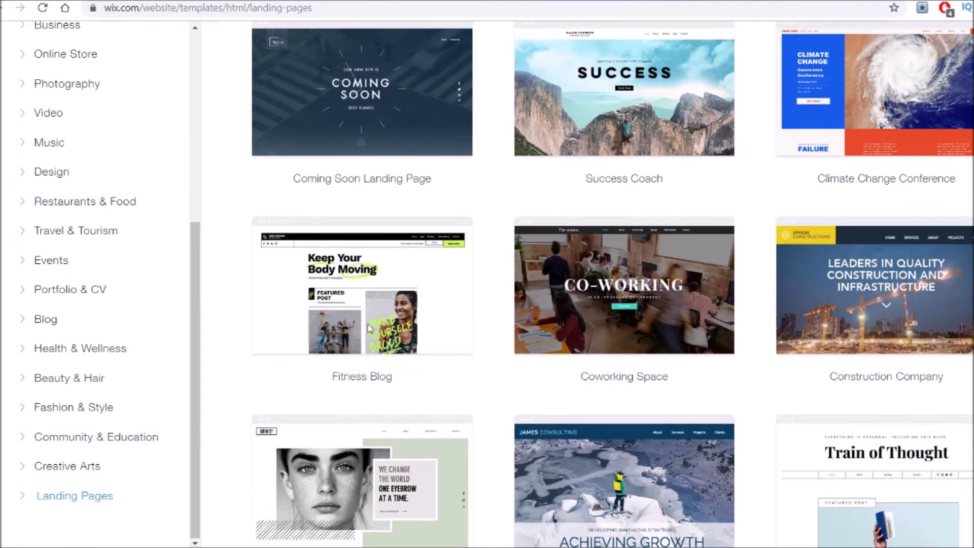
{"action": "scroll", "coordinate": [452, 122], "scroll_direction": "down", "scroll_amount": 1}
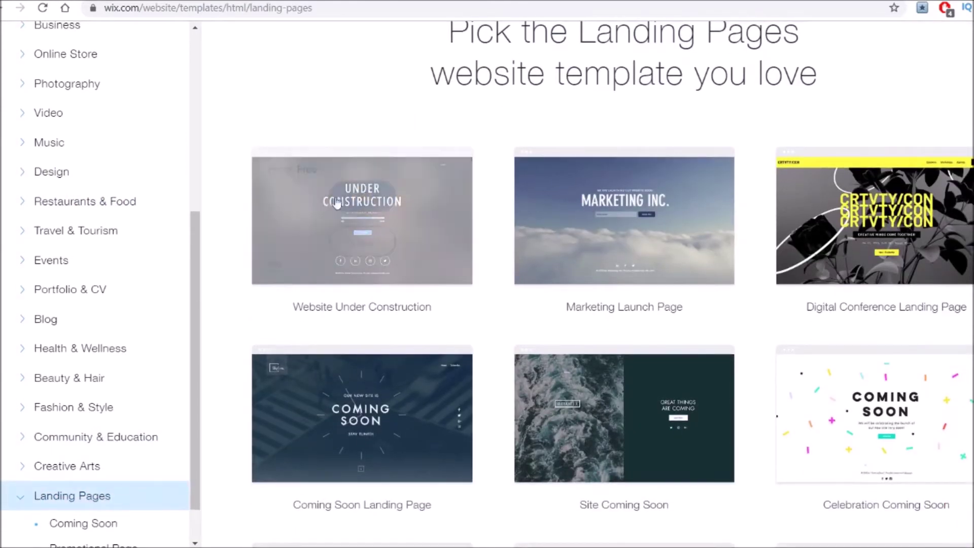
{"action": "scroll", "coordinate": [625, 355], "scroll_direction": "down", "scroll_amount": 1}
{"action": "mouse_move", "coordinate": [357, 334]}
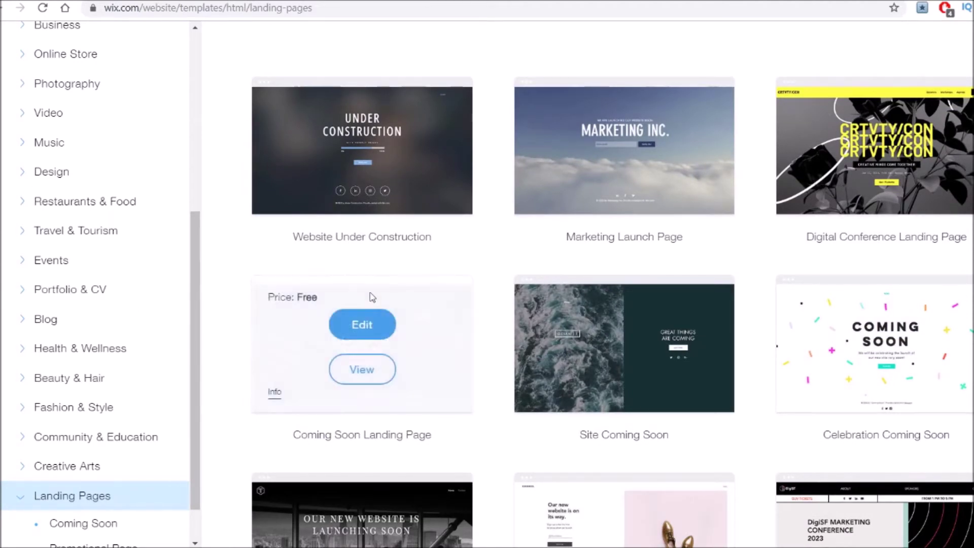
{"action": "scroll", "coordinate": [59, 271], "scroll_direction": "up", "scroll_amount": 6}
{"action": "left_click", "coordinate": [51, 281]}
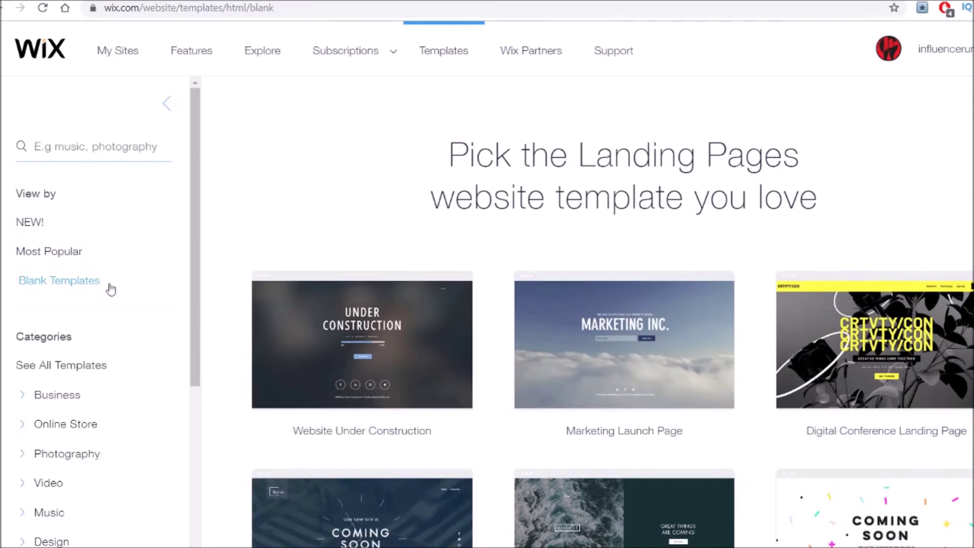
Open the Start from Scratch blank template in the Wix Editor.
{"action": "scroll", "coordinate": [342, 325], "scroll_direction": "down", "scroll_amount": 3}
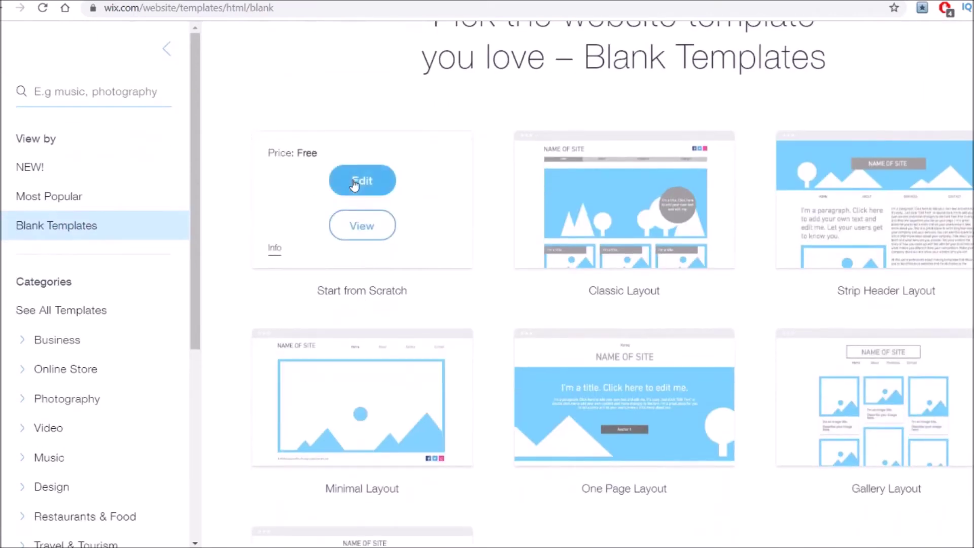
{"action": "left_click", "coordinate": [368, 183]}
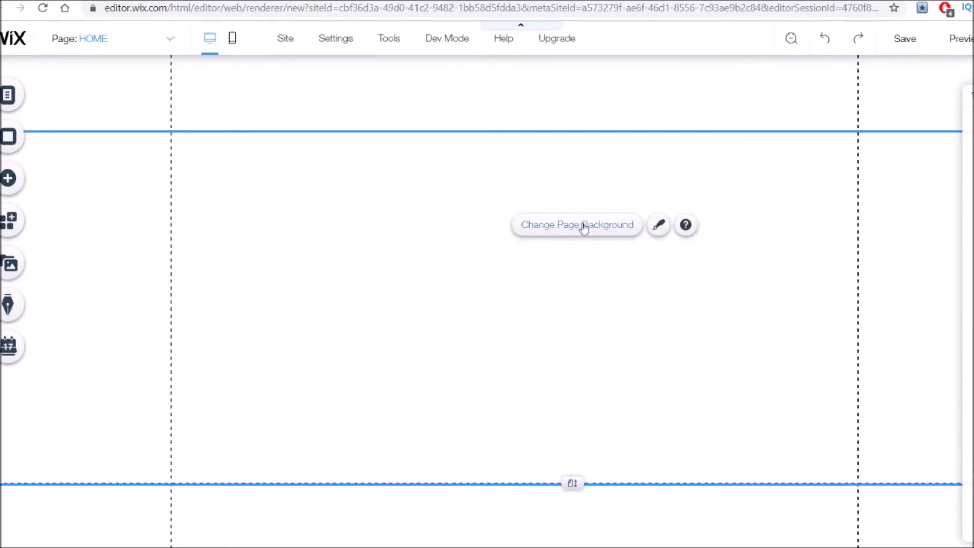
Replace the HOME page's plain white background with the Blurred Beach image.
{"action": "left_click", "coordinate": [583, 227]}
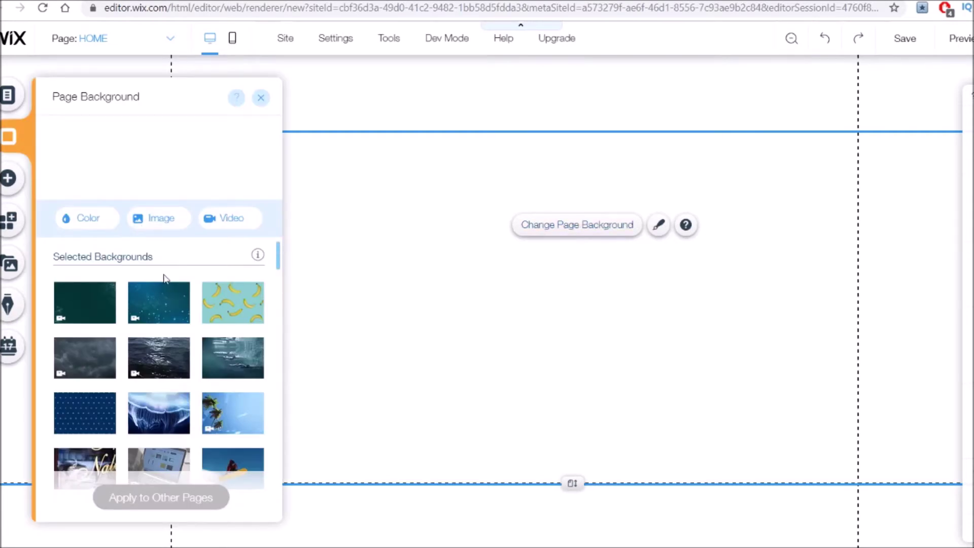
{"action": "scroll", "coordinate": [168, 305], "scroll_direction": "down", "scroll_amount": 5}
{"action": "scroll", "coordinate": [182, 339], "scroll_direction": "down", "scroll_amount": 1}
{"action": "scroll", "coordinate": [192, 345], "scroll_direction": "down", "scroll_amount": 2}
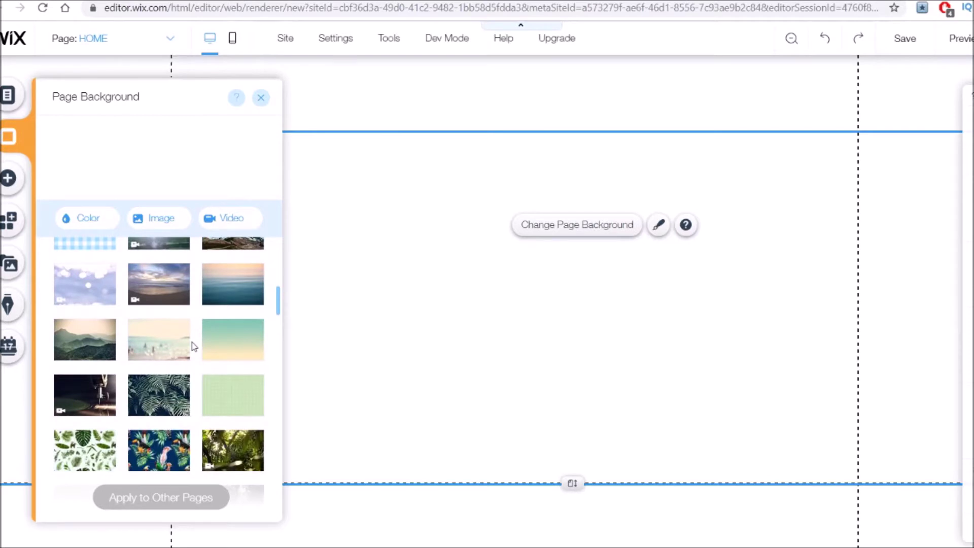
{"action": "scroll", "coordinate": [211, 342], "scroll_direction": "down", "scroll_amount": 2}
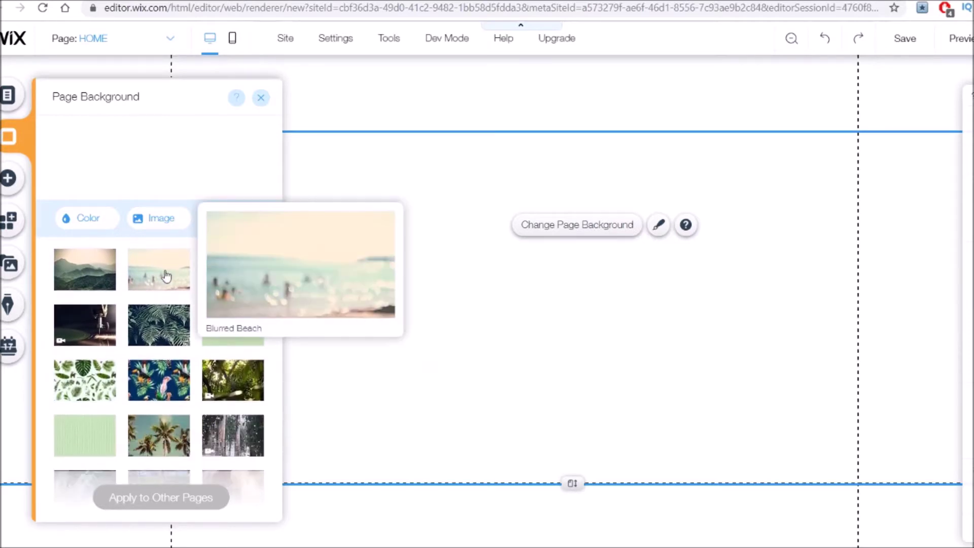
{"action": "left_click", "coordinate": [165, 275]}
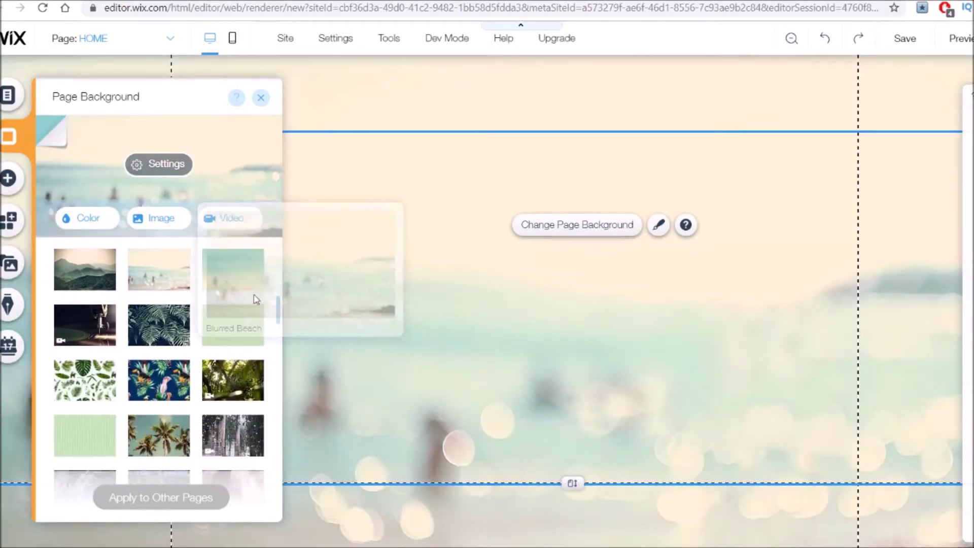
{"action": "left_click", "coordinate": [650, 337]}
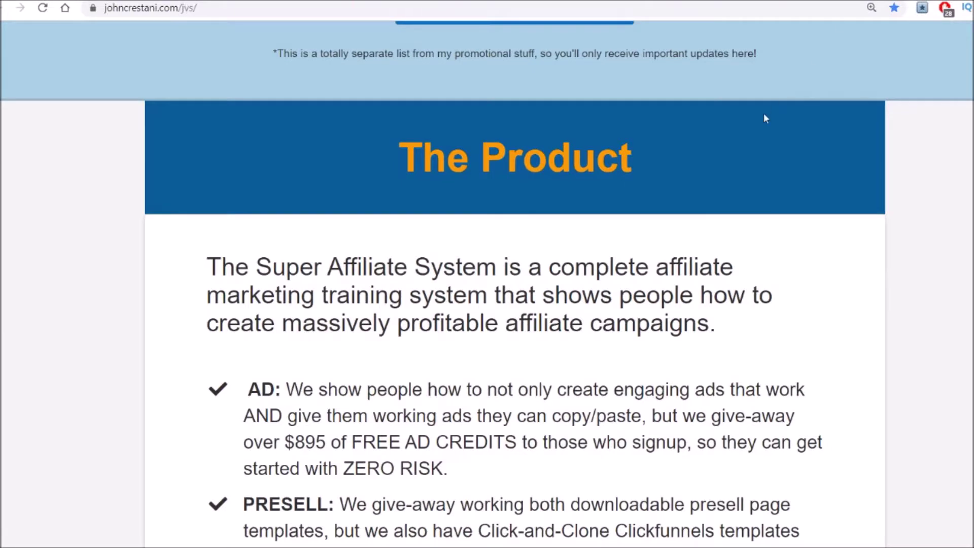
Select the Super Affiliate System description from its opening sentence to 'every chance we get.'.
{"action": "scroll", "coordinate": [746, 135], "scroll_direction": "down", "scroll_amount": 1}
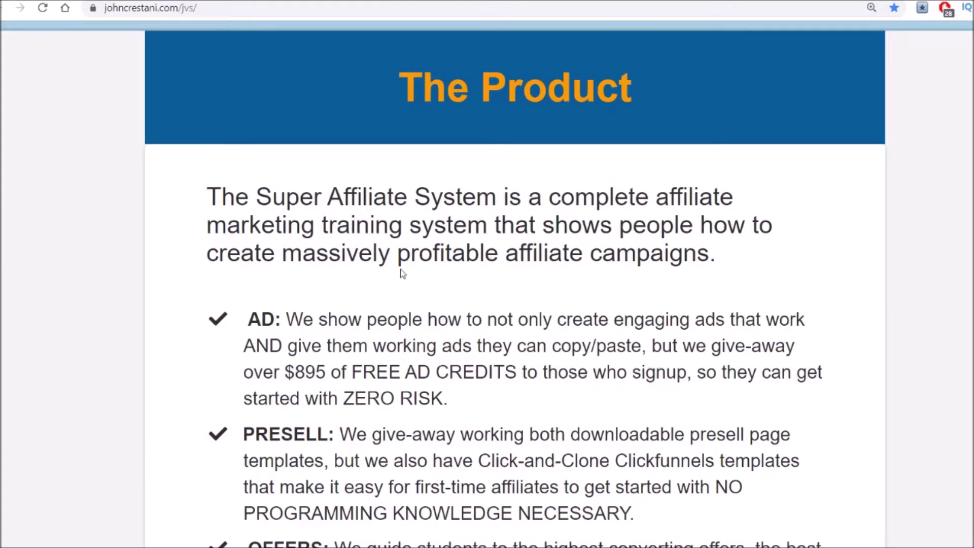
{"action": "left_click_drag", "start_coordinate": [208, 193], "coordinate": [529, 267]}
{"action": "scroll", "coordinate": [313, 228], "scroll_direction": "down", "scroll_amount": 15}
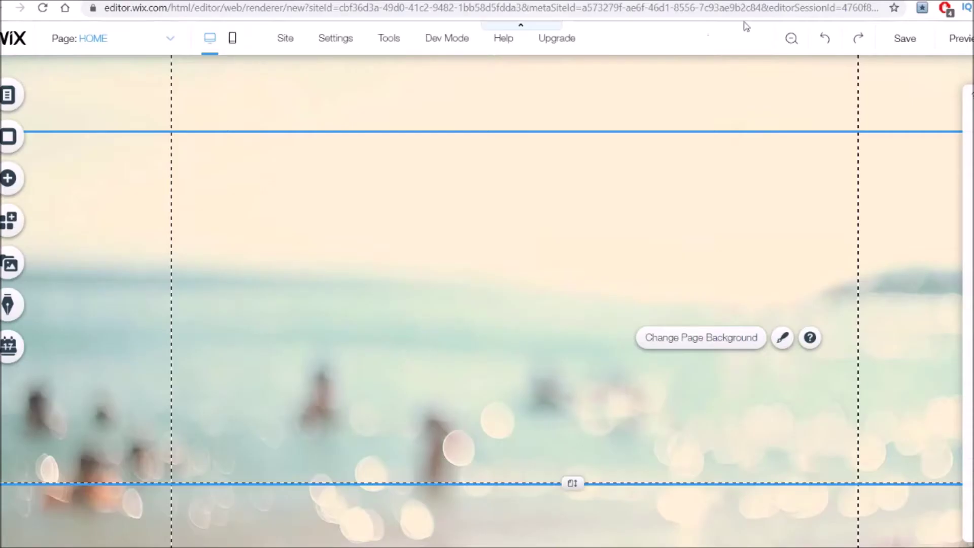
Add a Heading 5 text box and paste the copied product description into it.
{"action": "left_click", "coordinate": [24, 180]}
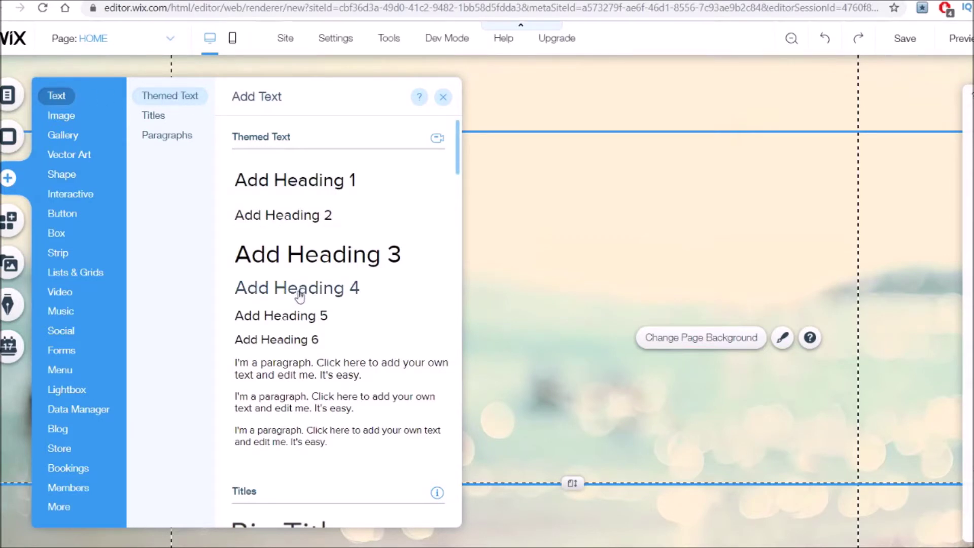
{"action": "left_click", "coordinate": [312, 317]}
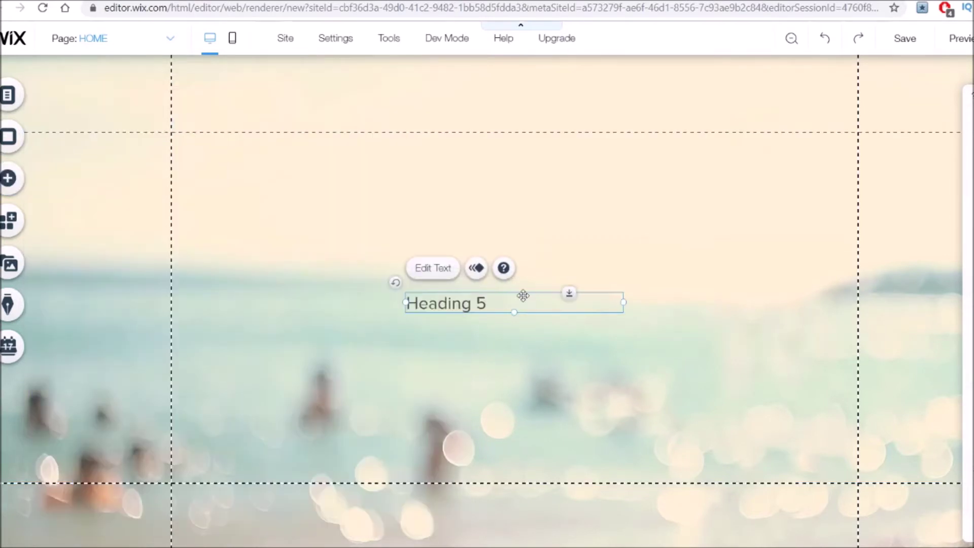
{"action": "double_click", "coordinate": [484, 303]}
{"action": "key", "text": "ctrl+v"}
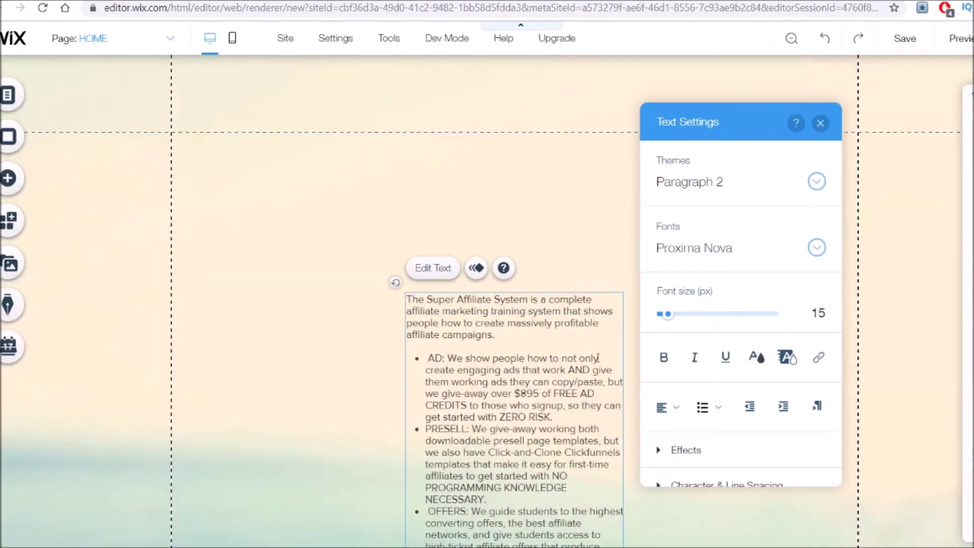
{"action": "scroll", "coordinate": [496, 392], "scroll_direction": "down", "scroll_amount": 3}
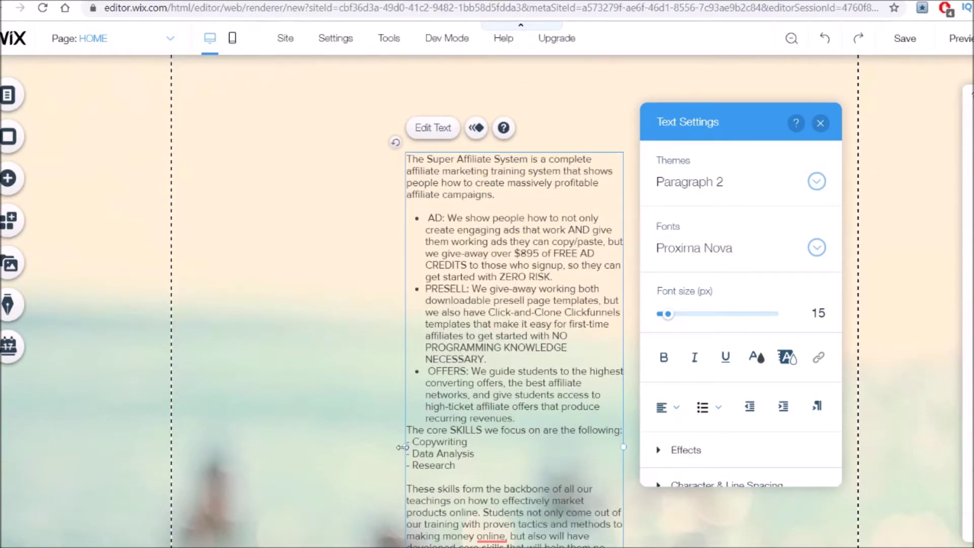
Widen the description box on both sides and move it near the top of the page.
{"action": "left_click_drag", "start_coordinate": [406, 446], "coordinate": [183, 431]}
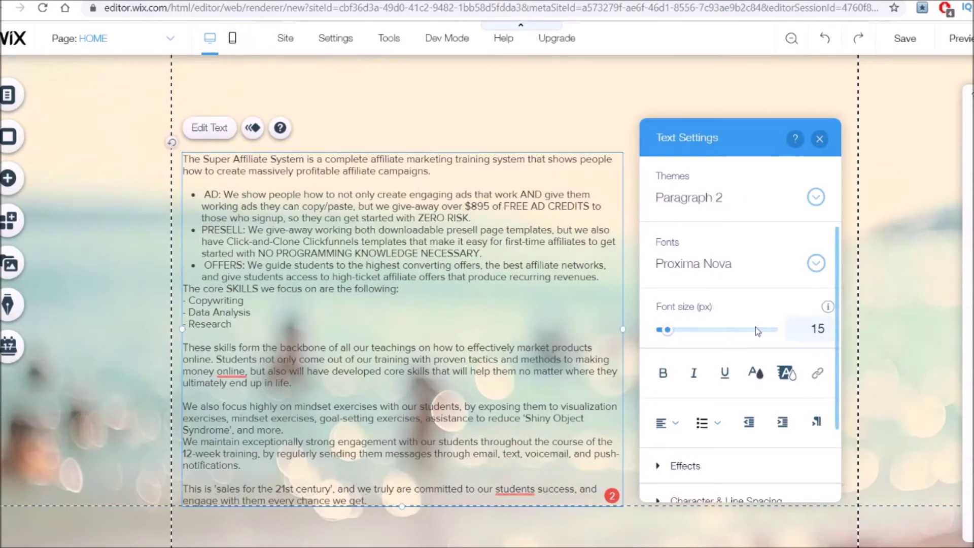
{"action": "left_click_drag", "start_coordinate": [623, 329], "coordinate": [858, 325]}
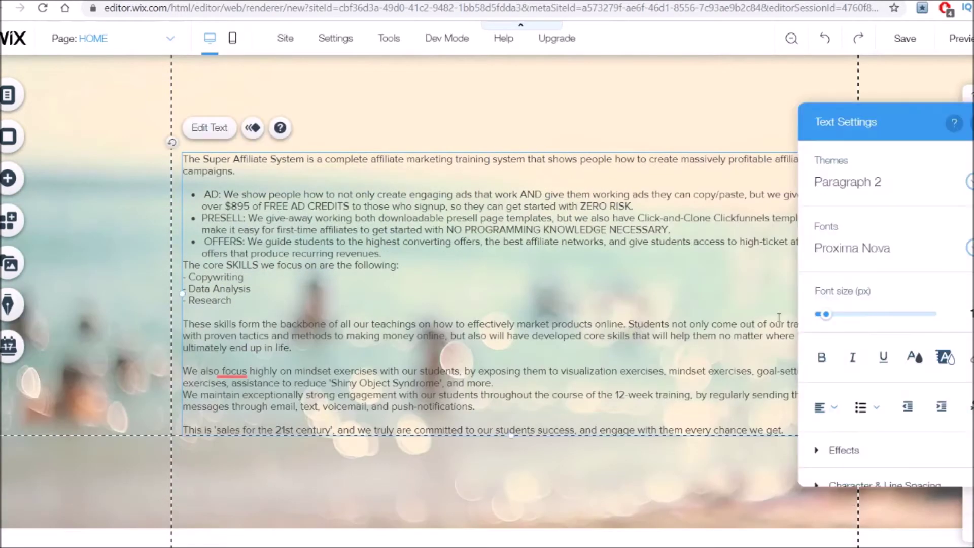
{"action": "left_click", "coordinate": [631, 190]}
{"action": "left_click_drag", "start_coordinate": [528, 158], "coordinate": [531, 83]}
{"action": "scroll", "coordinate": [535, 269], "scroll_direction": "up", "scroll_amount": 3}
{"action": "left_click_drag", "start_coordinate": [536, 269], "coordinate": [542, 261]}
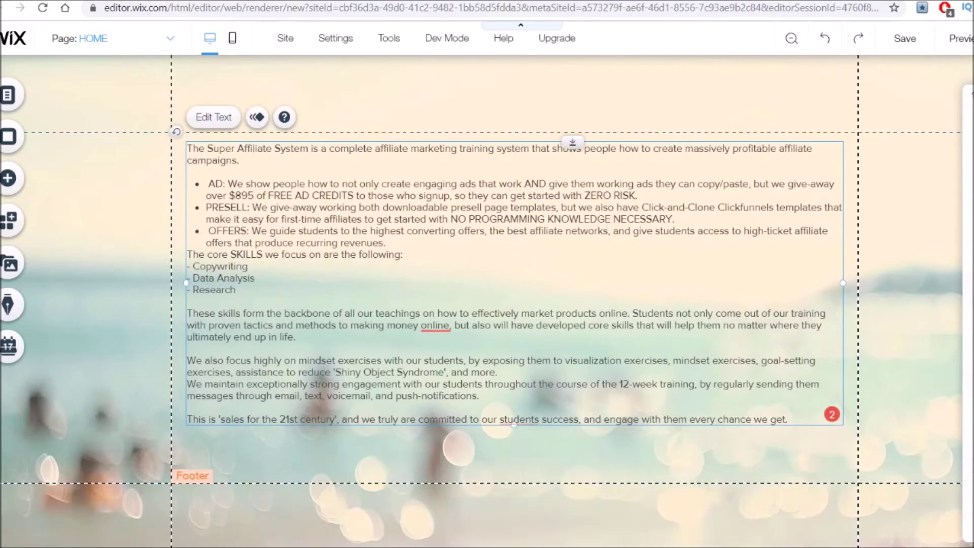
Make all the description text bold and raise its font size from 15 to about 17–18.
{"action": "left_click", "coordinate": [558, 457]}
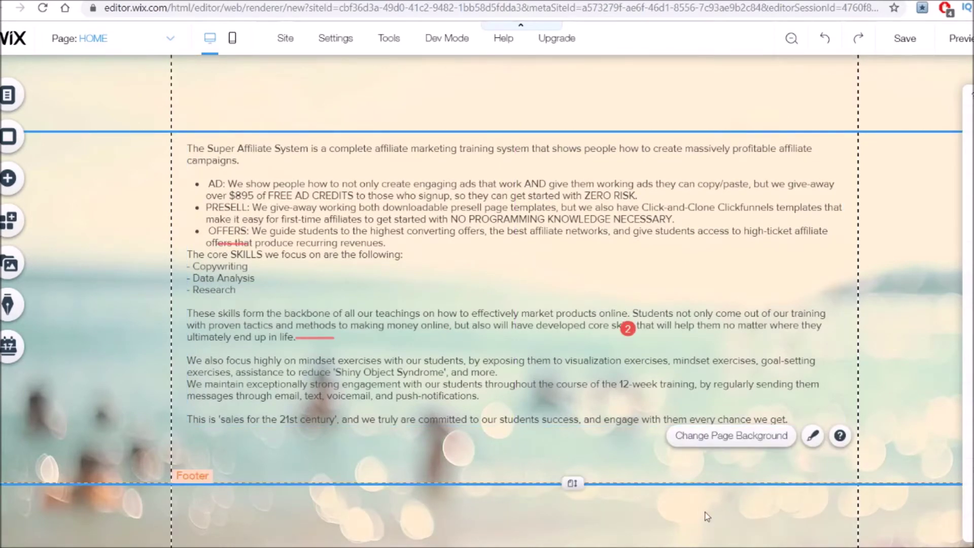
{"action": "left_click", "coordinate": [488, 223]}
{"action": "double_click", "coordinate": [489, 223]}
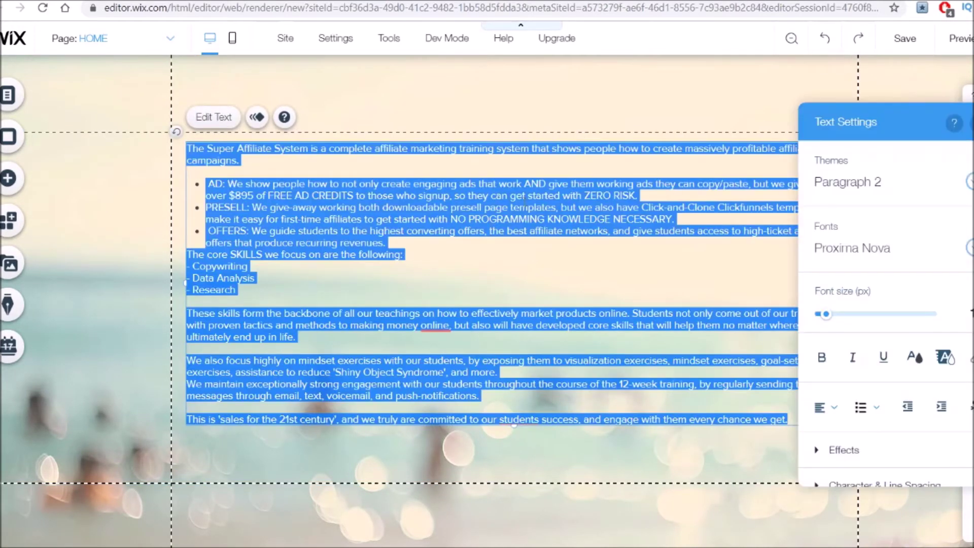
{"action": "left_click_drag", "start_coordinate": [868, 122], "coordinate": [843, 87]}
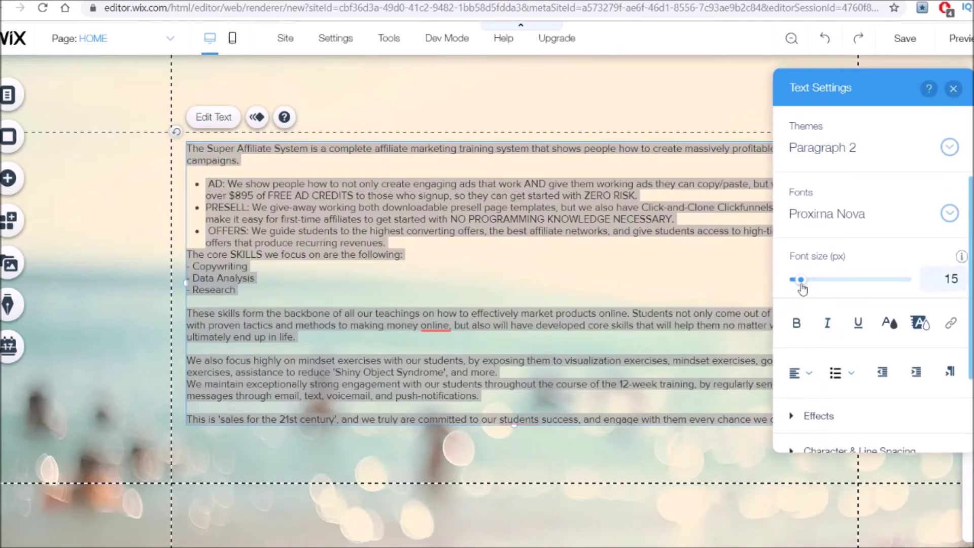
{"action": "left_click_drag", "start_coordinate": [802, 287], "coordinate": [802, 288]}
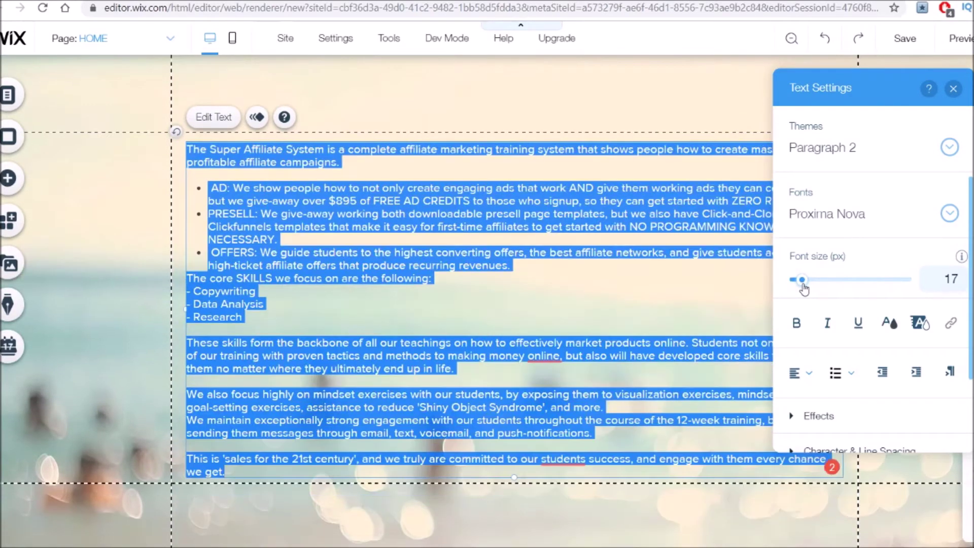
{"action": "left_click", "coordinate": [800, 321]}
{"action": "left_click", "coordinate": [632, 311]}
{"action": "left_click", "coordinate": [648, 314]}
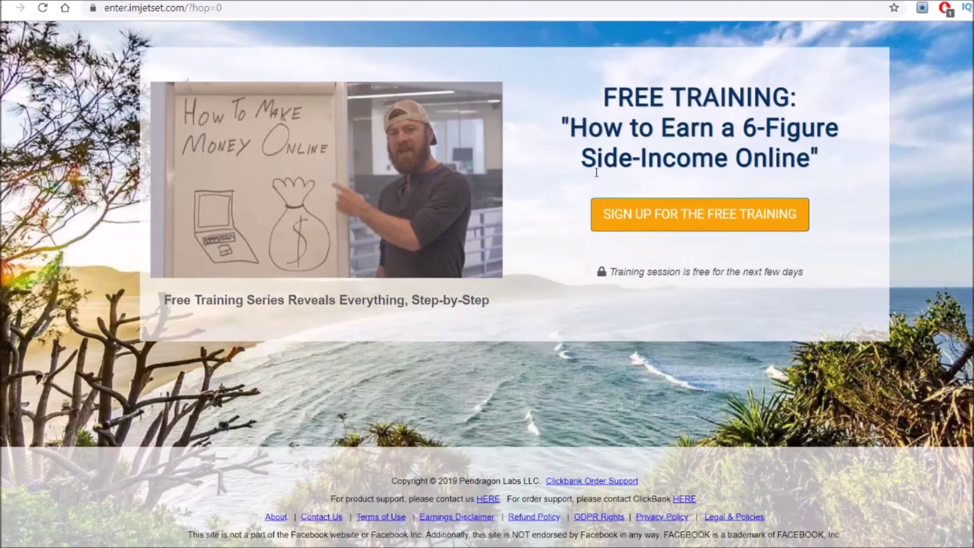
{"action": "scroll", "coordinate": [431, 316], "scroll_direction": "down", "scroll_amount": 3}
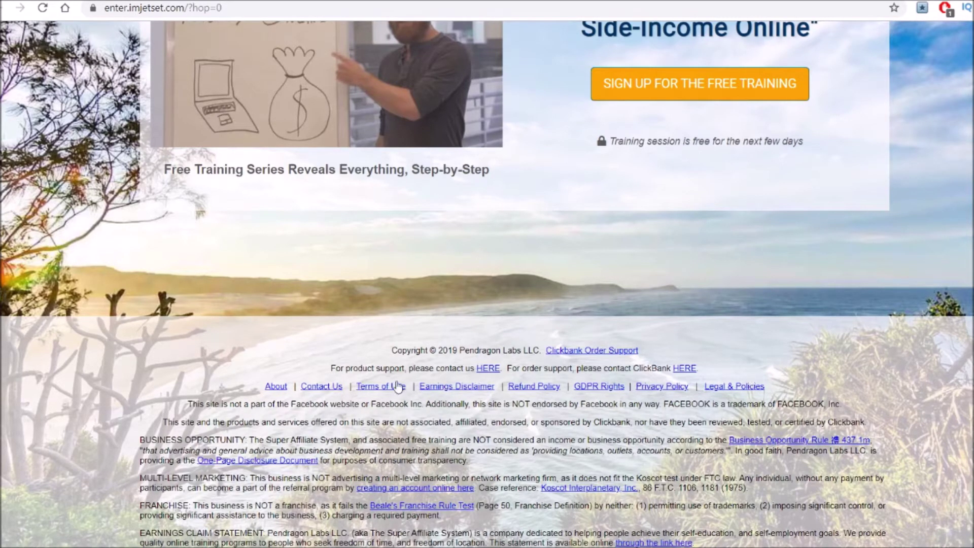
Select the Terms of Use | Earnings Disclaimer footer link text on the reference page.
{"action": "left_click_drag", "start_coordinate": [354, 385], "coordinate": [499, 386]}
{"action": "left_click_drag", "start_coordinate": [631, 387], "coordinate": [687, 388]}
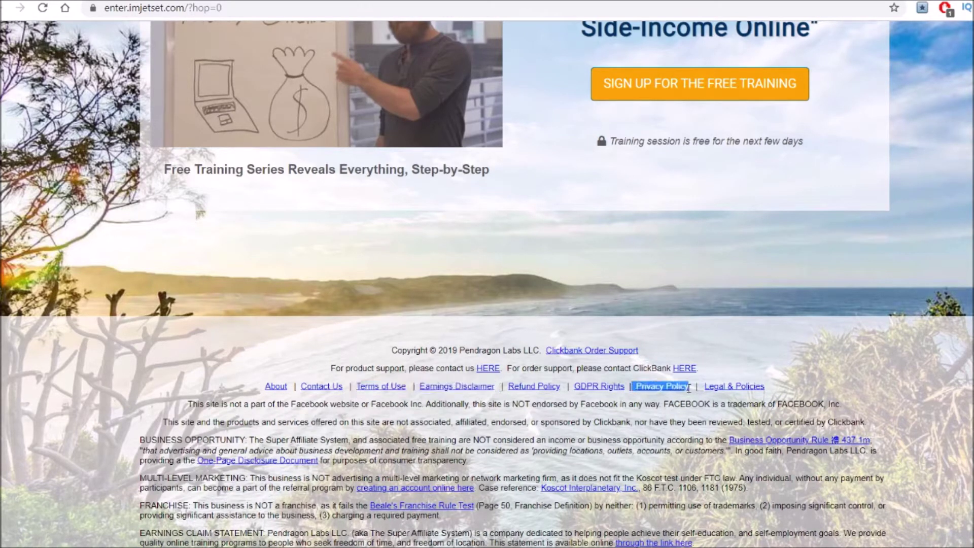
{"action": "left_click", "coordinate": [886, 383]}
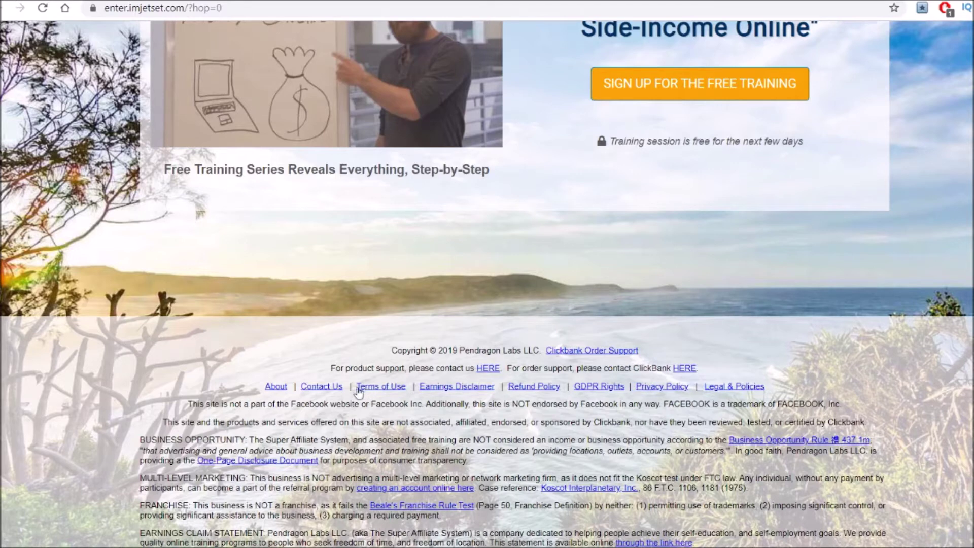
{"action": "left_click_drag", "start_coordinate": [372, 385], "coordinate": [496, 389]}
{"action": "key", "text": "ctrl+c"}
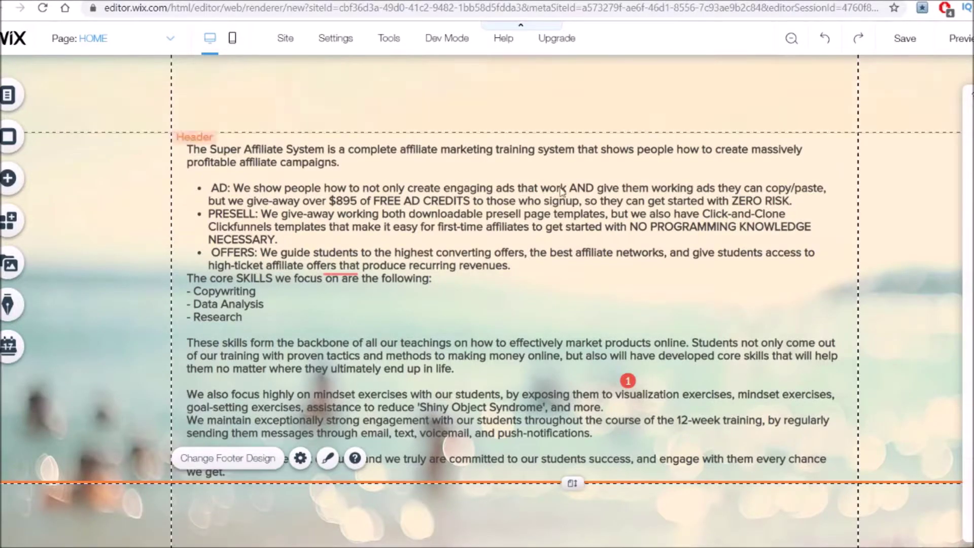
Add a Heading 5 below the description with the pasted Terms of Use | Earnings Disclaimer text, widened to one line.
{"action": "scroll", "coordinate": [369, 497], "scroll_direction": "down", "scroll_amount": 1}
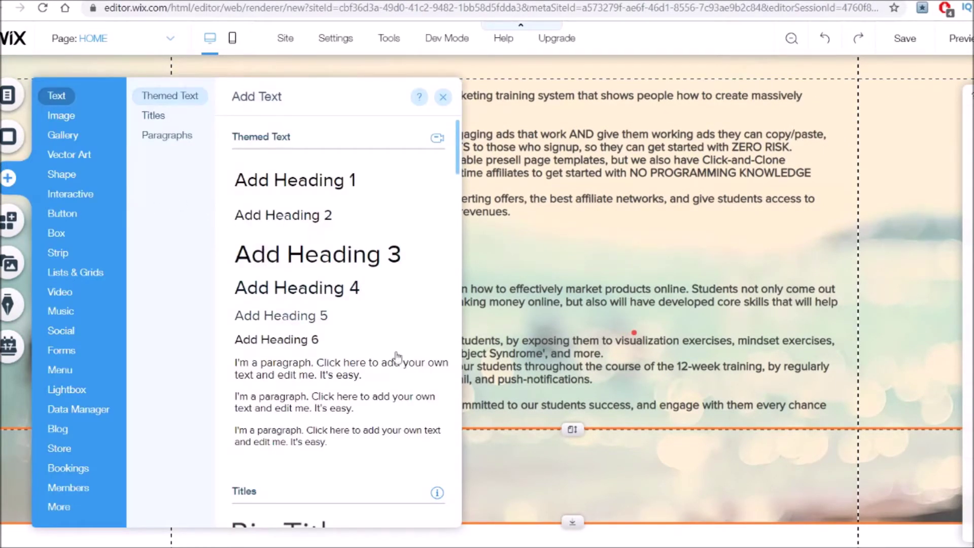
{"action": "left_click_drag", "start_coordinate": [305, 315], "coordinate": [459, 320]}
{"action": "left_click_drag", "start_coordinate": [537, 305], "coordinate": [539, 458]}
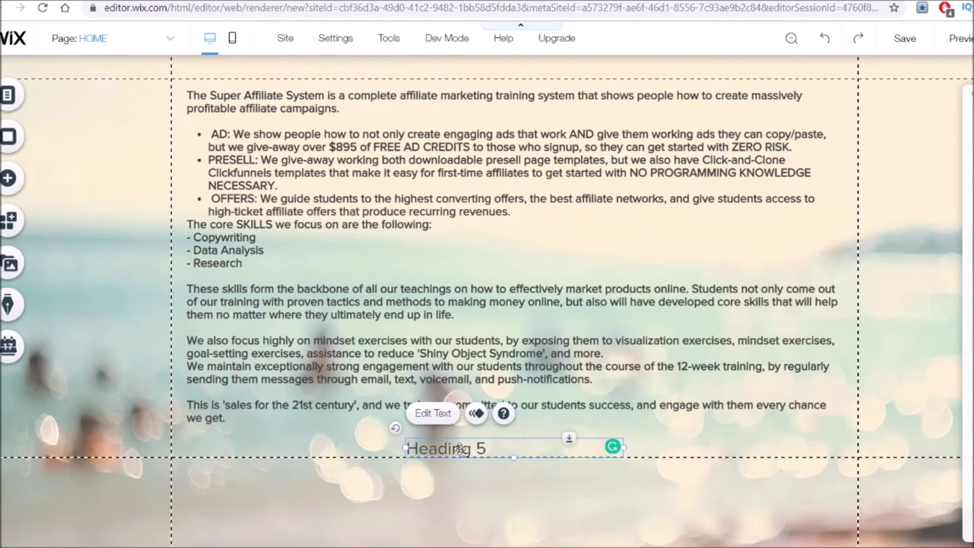
{"action": "double_click", "coordinate": [459, 448]}
{"action": "key", "text": "ctrl+v"}
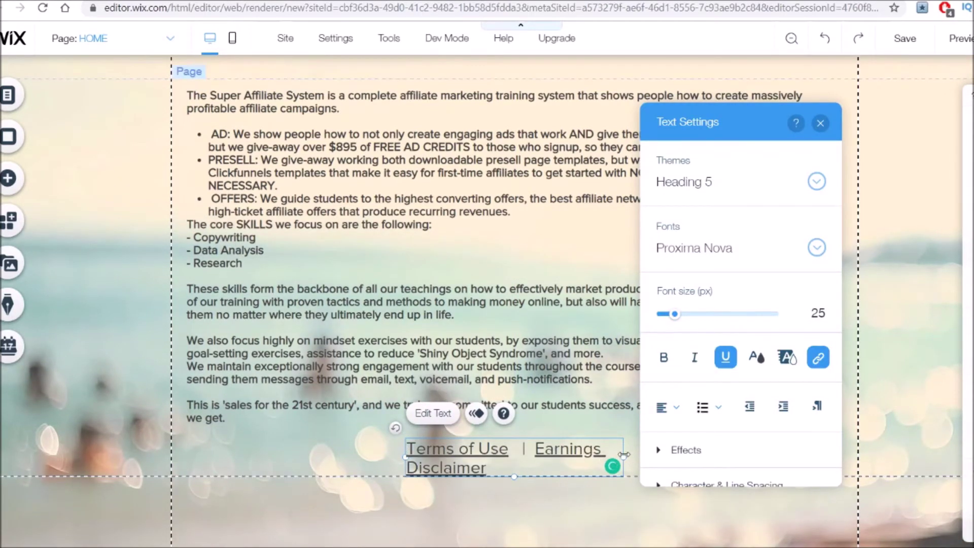
{"action": "left_click_drag", "start_coordinate": [624, 454], "coordinate": [765, 448]}
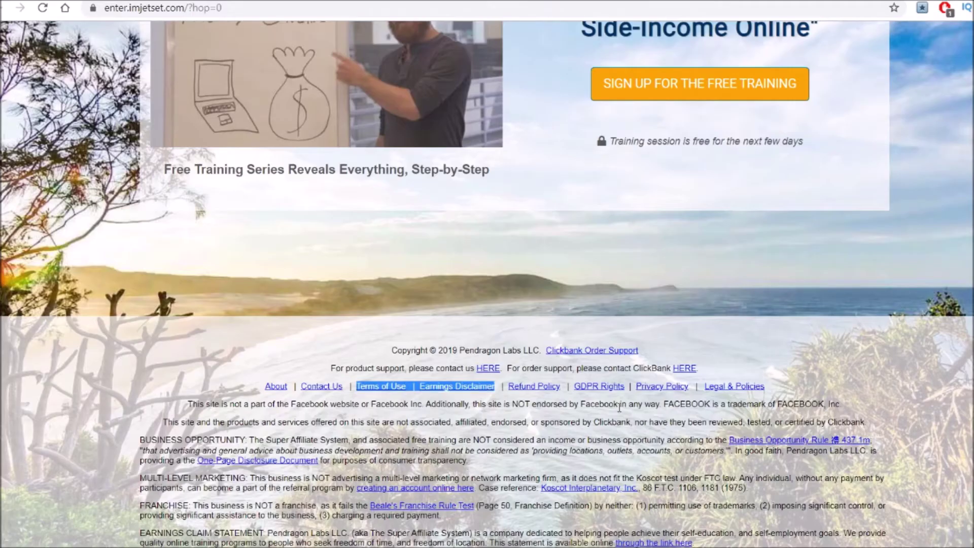
Select the 'Privacy Policy' text in the reference page's footer links.
{"action": "left_click_drag", "start_coordinate": [693, 384], "coordinate": [690, 387]}
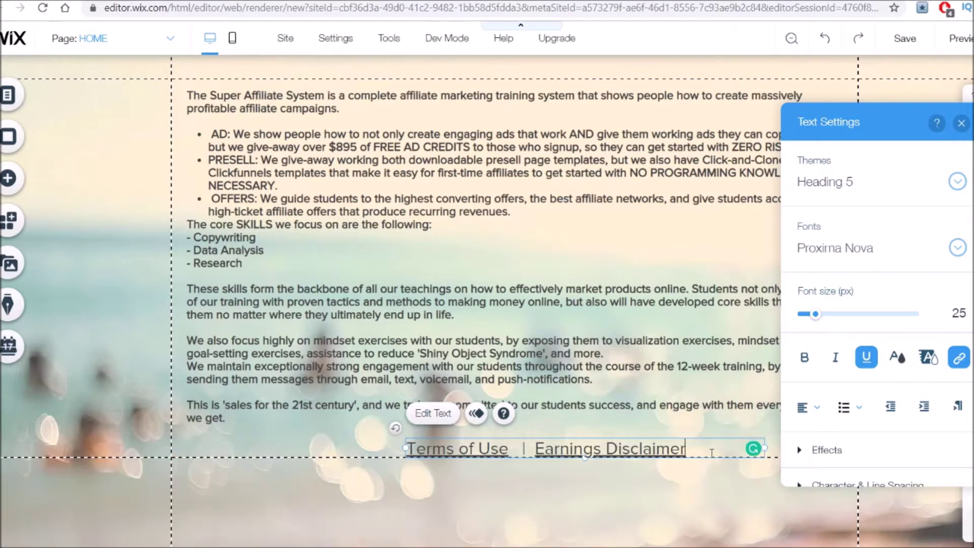
Append ' | Privacy Policy' to the footer line, keep it on one line, and shift it left.
{"action": "type", "text": "| Privacy Policy"}
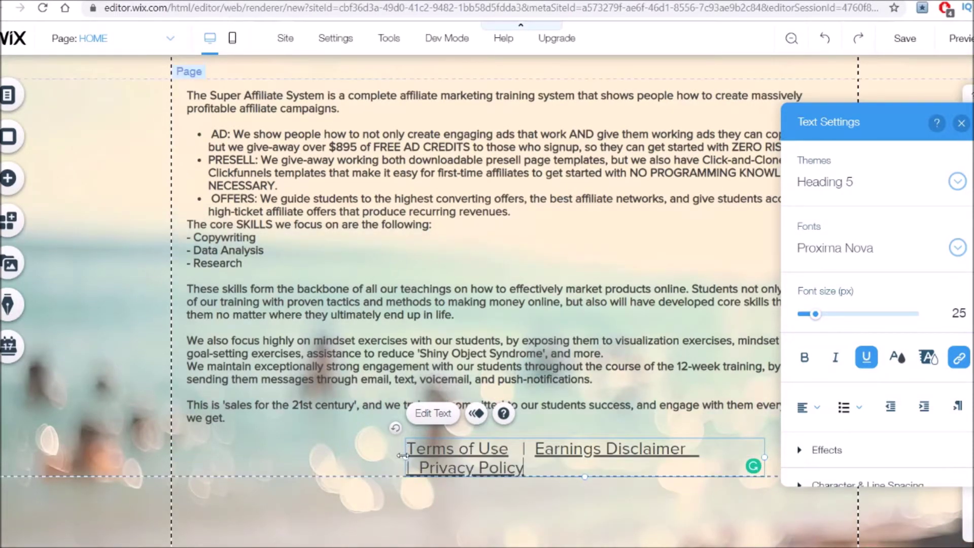
{"action": "left_click_drag", "start_coordinate": [336, 461], "coordinate": [333, 449]}
{"action": "left_click", "coordinate": [710, 449]}
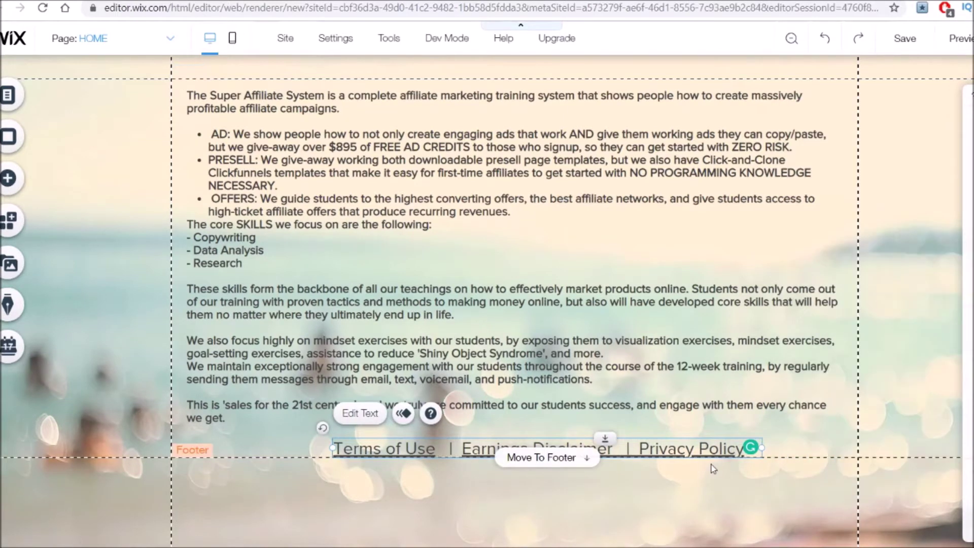
{"action": "left_click_drag", "start_coordinate": [709, 448], "coordinate": [676, 449]}
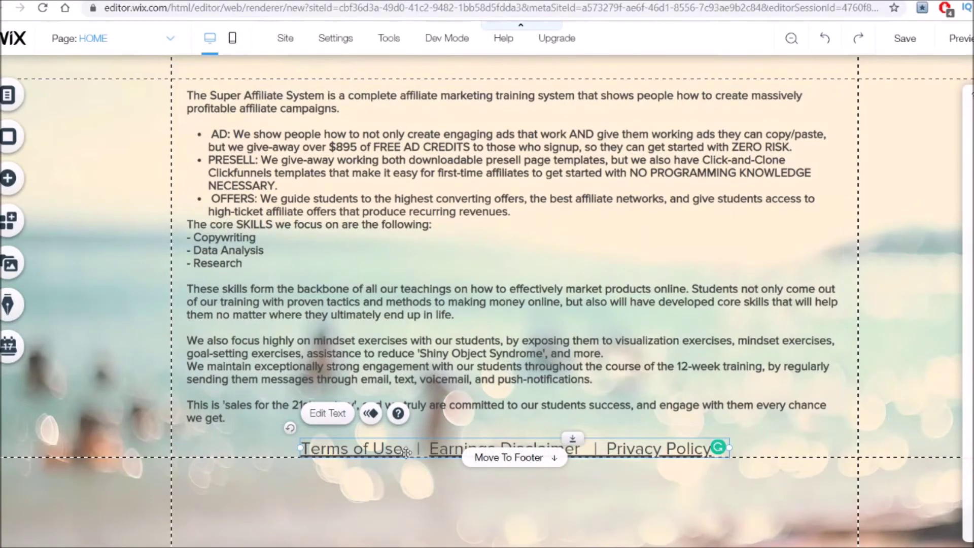
{"action": "left_click", "coordinate": [382, 498]}
{"action": "left_click", "coordinate": [376, 451]}
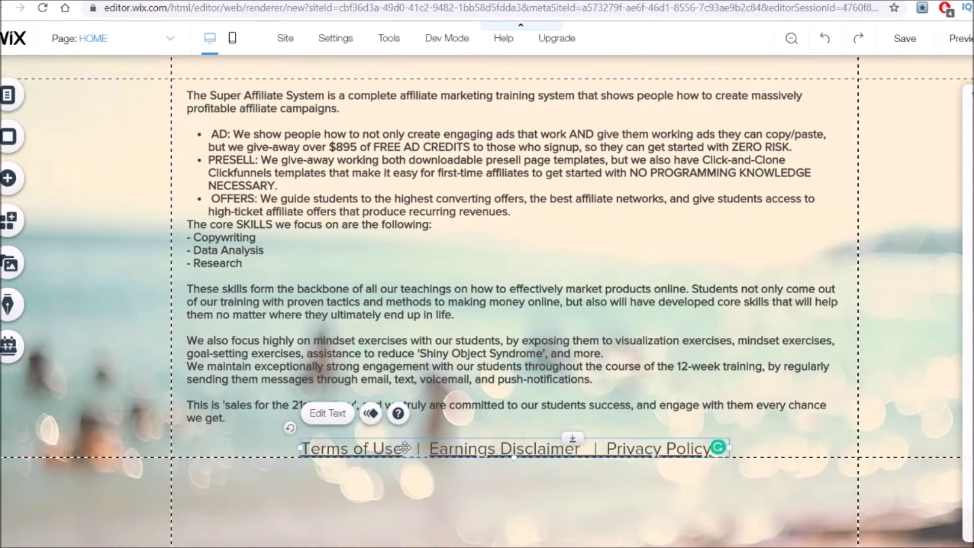
Link 'Terms of Use' in the footer to the site's terms page URL, opening in a new window.
{"action": "double_click", "coordinate": [394, 448]}
{"action": "left_click_drag", "start_coordinate": [404, 449], "coordinate": [301, 449]}
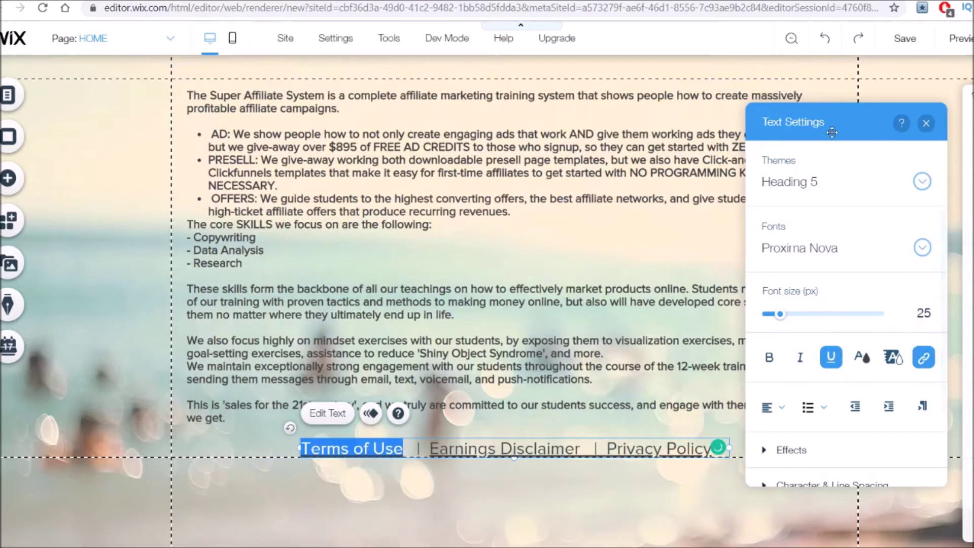
{"action": "left_click_drag", "start_coordinate": [833, 132], "coordinate": [695, 95]}
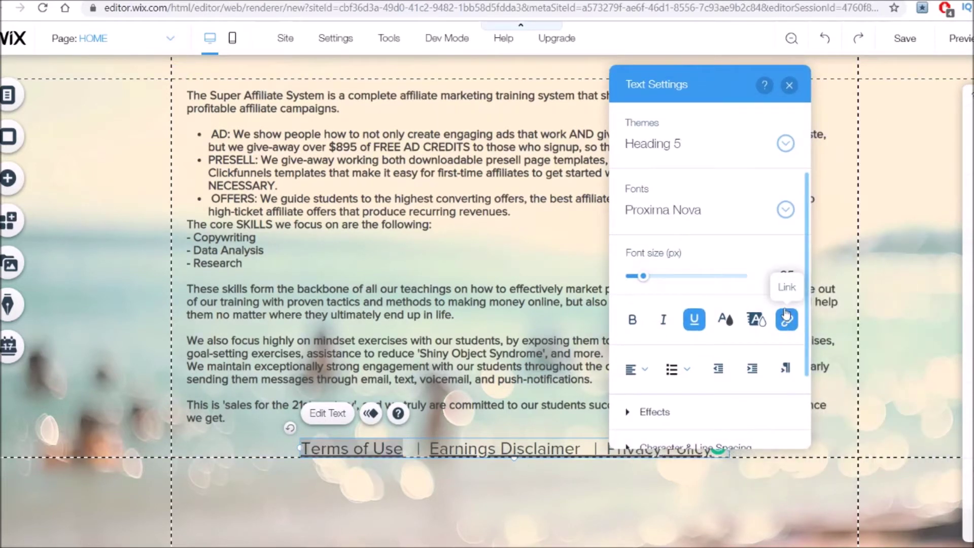
{"action": "scroll", "coordinate": [787, 319], "scroll_direction": "down", "scroll_amount": 3}
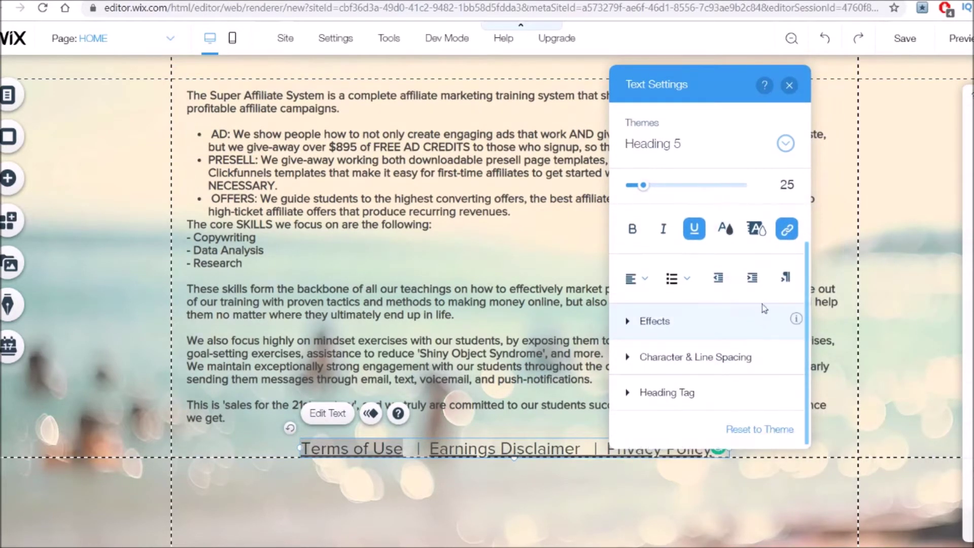
{"action": "left_click", "coordinate": [787, 229]}
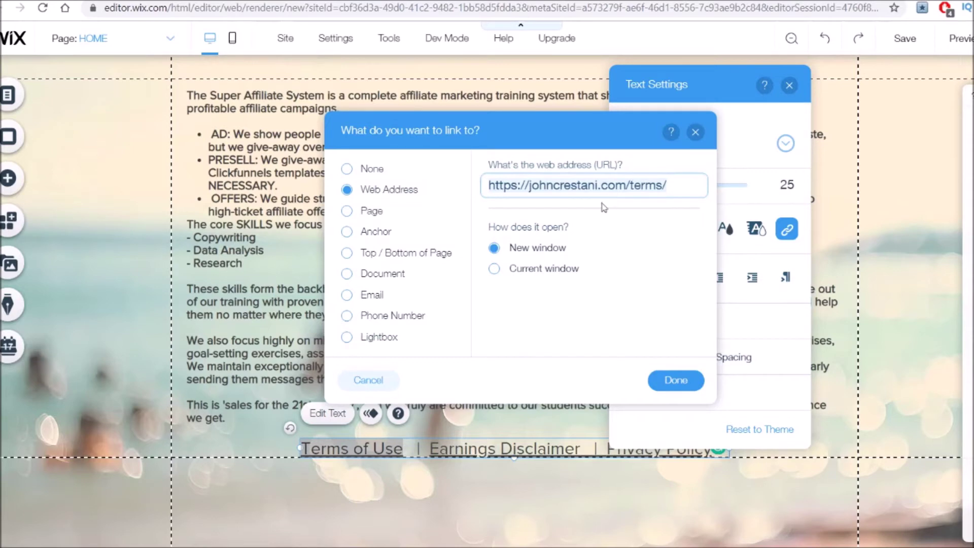
{"action": "left_click", "coordinate": [676, 381]}
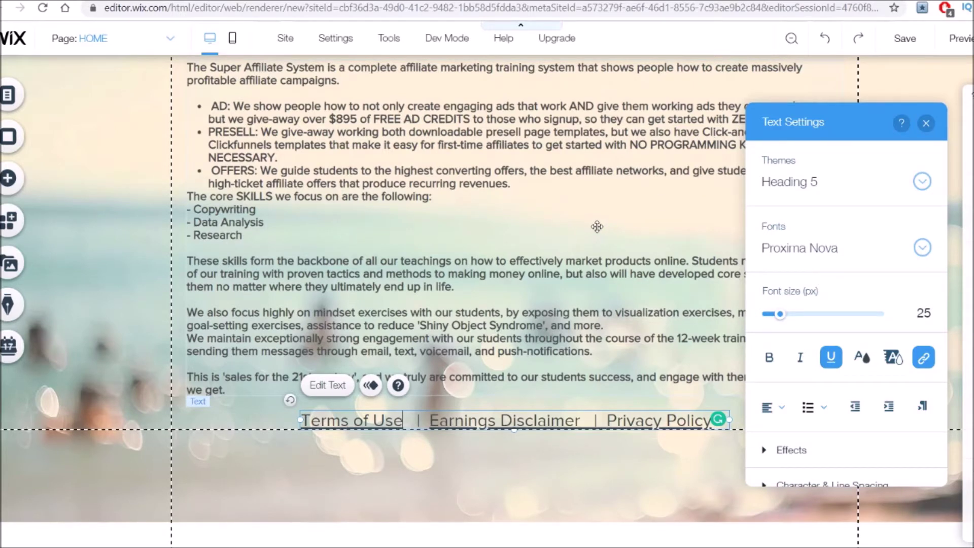
Place the orange READ MORE text button at the page top and enlarge it to 381 by 88.
{"action": "scroll", "coordinate": [597, 227], "scroll_direction": "up", "scroll_amount": 2}
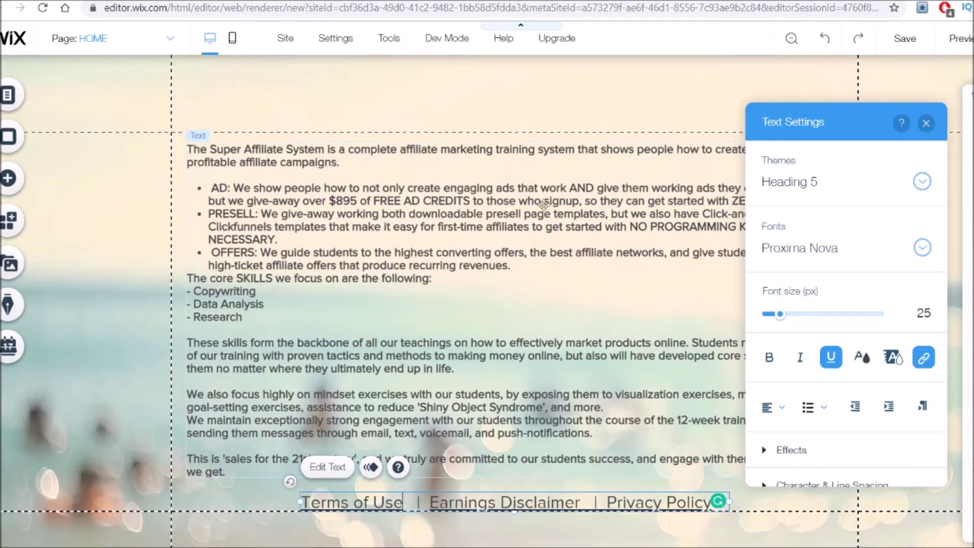
{"action": "left_click", "coordinate": [6, 177]}
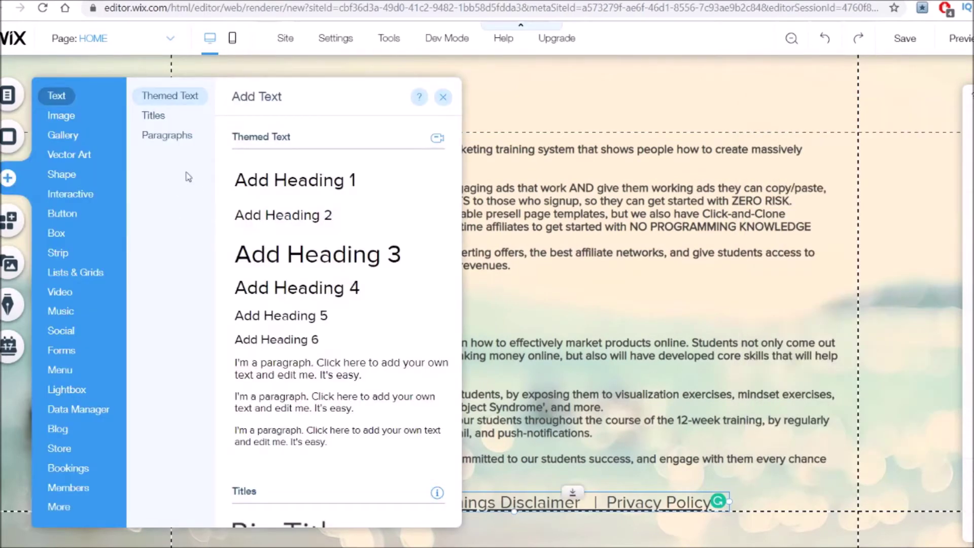
{"action": "left_click", "coordinate": [69, 214]}
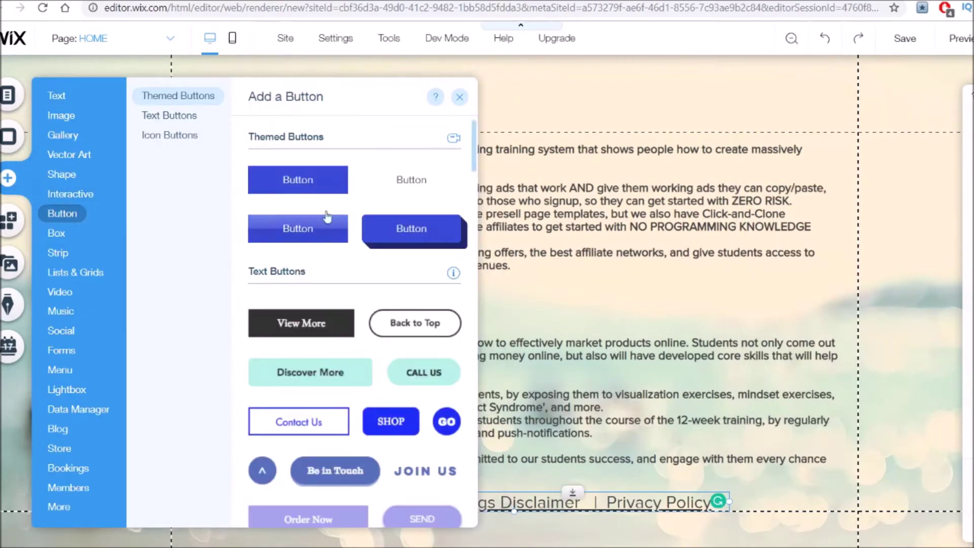
{"action": "scroll", "coordinate": [342, 219], "scroll_direction": "down", "scroll_amount": 4}
{"action": "scroll", "coordinate": [342, 219], "scroll_direction": "down", "scroll_amount": 8}
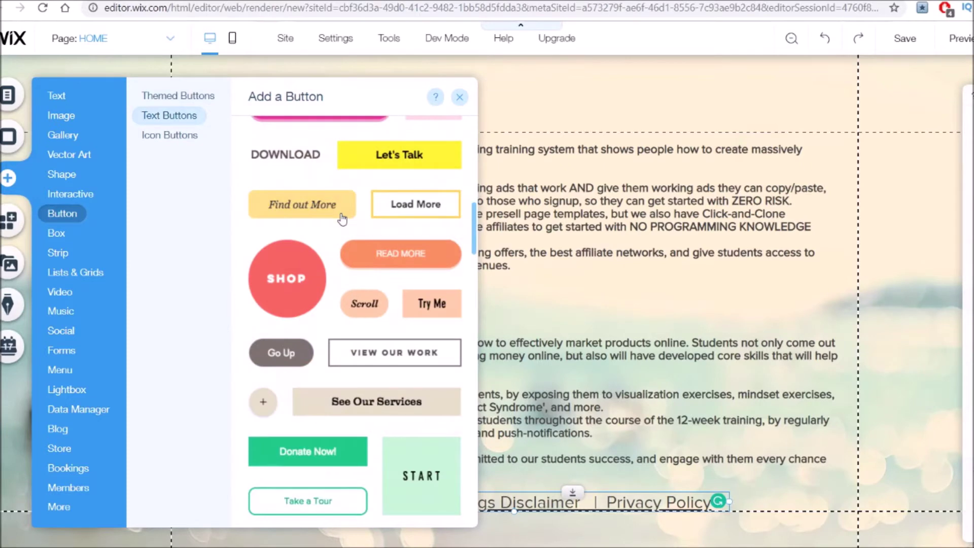
{"action": "scroll", "coordinate": [342, 220], "scroll_direction": "up", "scroll_amount": 6}
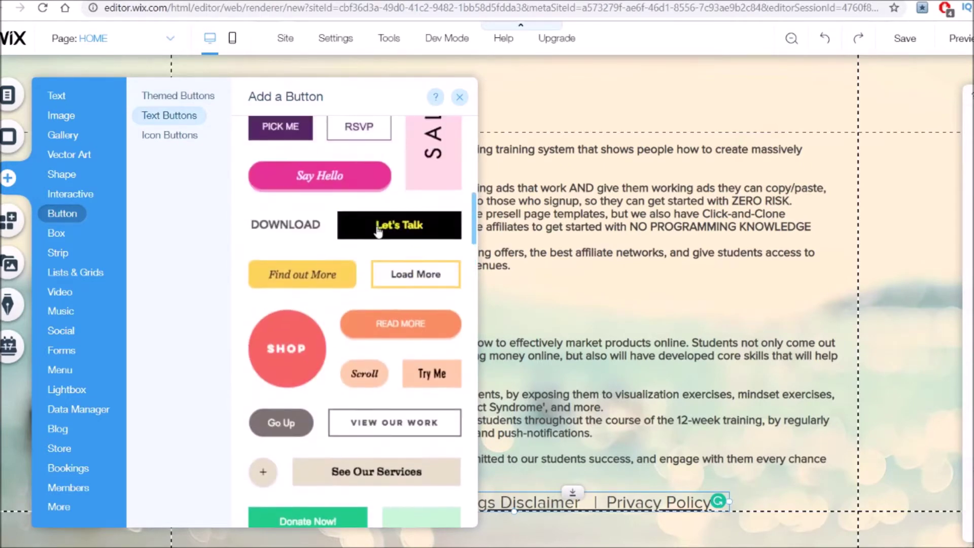
{"action": "left_click_drag", "start_coordinate": [401, 324], "coordinate": [450, 94]}
{"action": "left_click_drag", "start_coordinate": [541, 107], "coordinate": [515, 94]}
{"action": "left_click", "coordinate": [83, 249]}
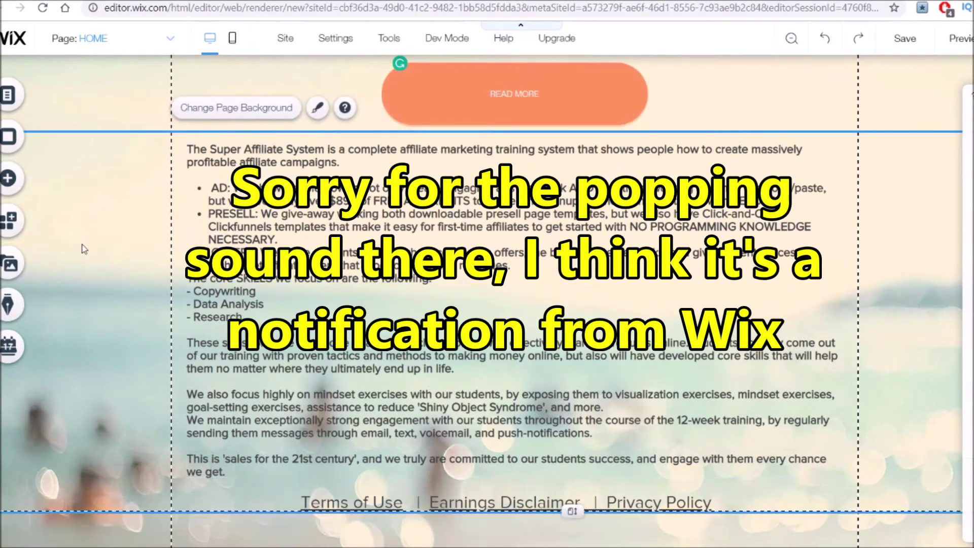
Nudge the description text block down and the READ MORE button slightly up.
{"action": "scroll", "coordinate": [431, 132], "scroll_direction": "down", "scroll_amount": 2}
{"action": "scroll", "coordinate": [370, 108], "scroll_direction": "up", "scroll_amount": 2}
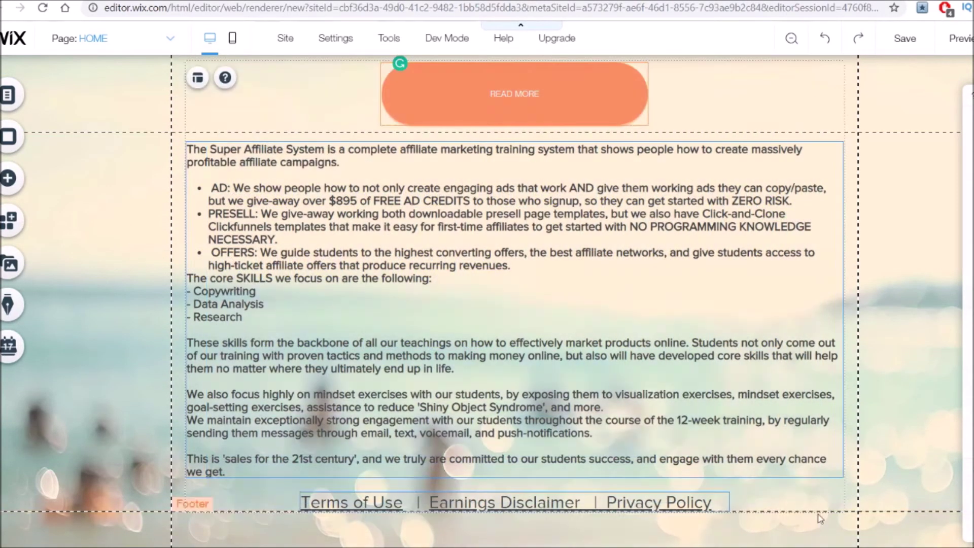
{"action": "left_click_drag", "start_coordinate": [769, 333], "coordinate": [771, 364]}
{"action": "scroll", "coordinate": [909, 331], "scroll_direction": "down", "scroll_amount": 1}
{"action": "scroll", "coordinate": [910, 331], "scroll_direction": "up", "scroll_amount": 1}
{"action": "left_click_drag", "start_coordinate": [551, 103], "coordinate": [550, 94]}
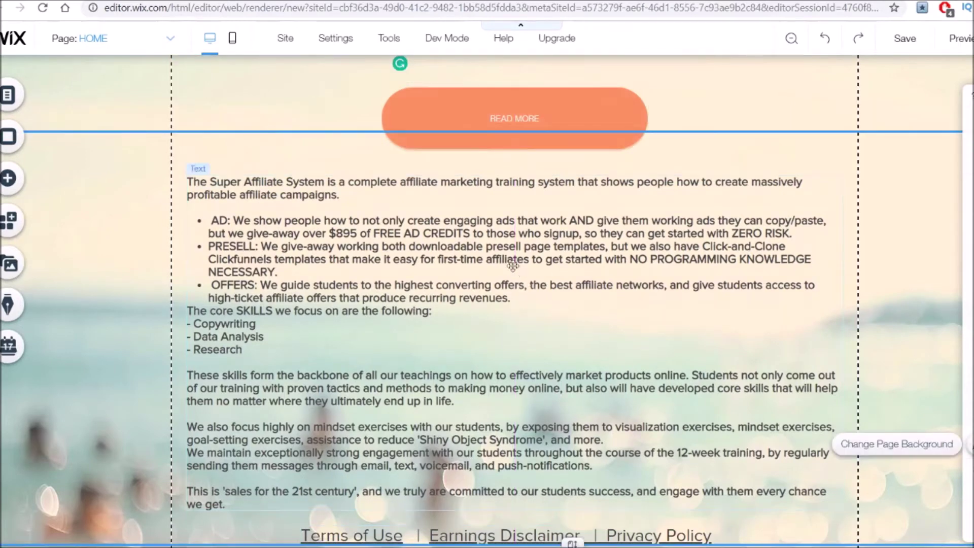
Move the button, description and footer links down together as one selection.
{"action": "left_click_drag", "start_coordinate": [192, 72], "coordinate": [817, 452]}
{"action": "left_click_drag", "start_coordinate": [583, 146], "coordinate": [584, 201]}
{"action": "left_click_drag", "start_coordinate": [255, 206], "coordinate": [255, 207]}
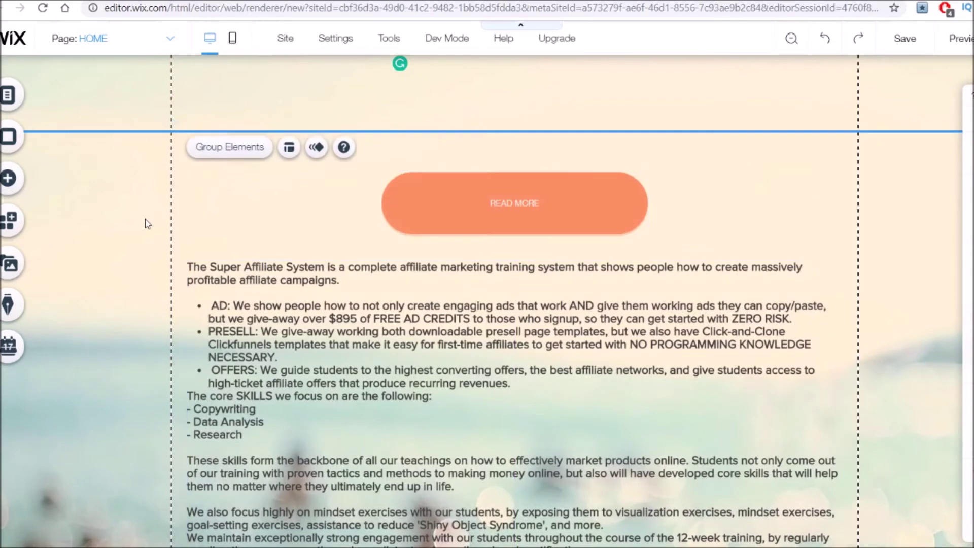
{"action": "left_click", "coordinate": [146, 220]}
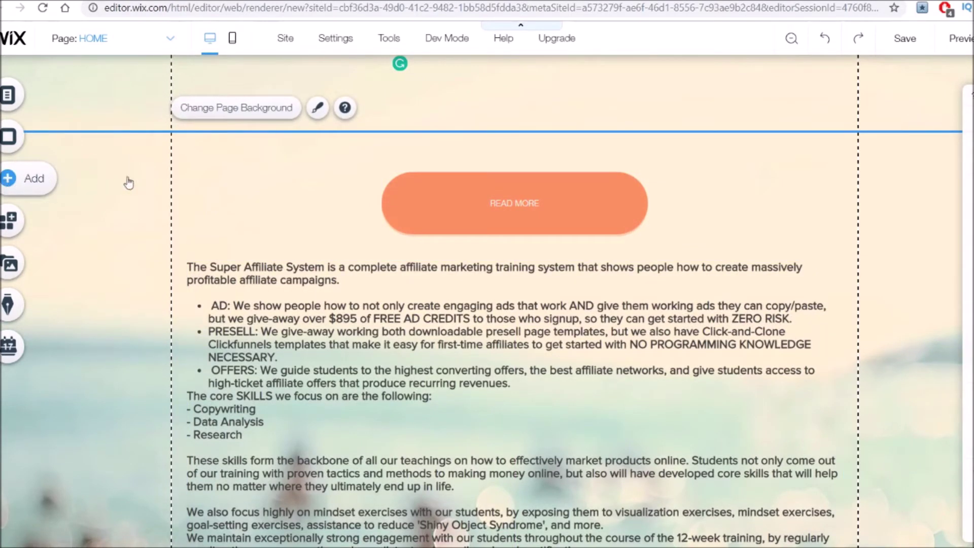
Add a Heading 3 and paste the FREE TRAINING: "How to Earn a 6-Figure Side-Income Online" headline.
{"action": "left_click", "coordinate": [46, 193]}
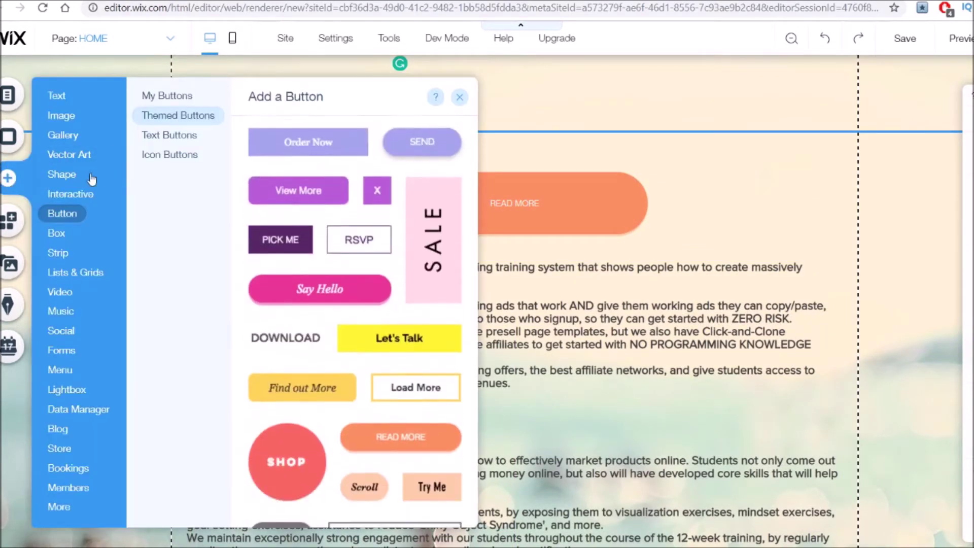
{"action": "left_click", "coordinate": [54, 97]}
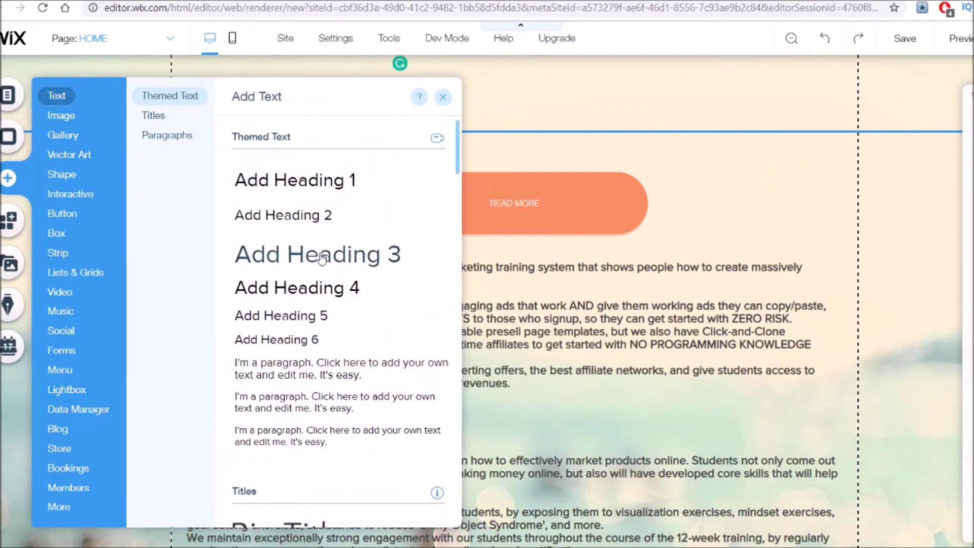
{"action": "left_click_drag", "start_coordinate": [332, 261], "coordinate": [506, 113]}
{"action": "double_click", "coordinate": [506, 112]}
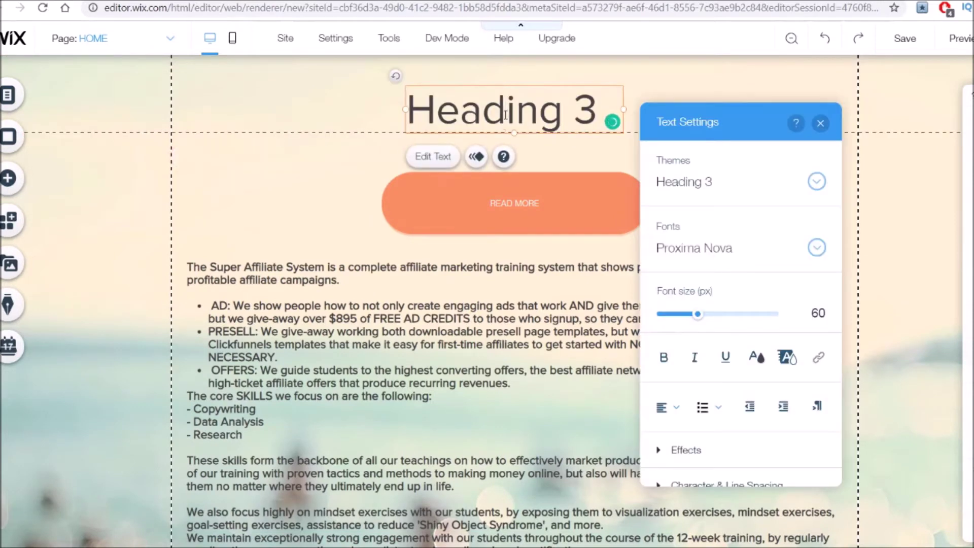
{"action": "key", "text": "ctrl+a"}
{"action": "type", "text": "FREE TRAINING: \"How to Earn a 6-Figure Side-Income Online\""}
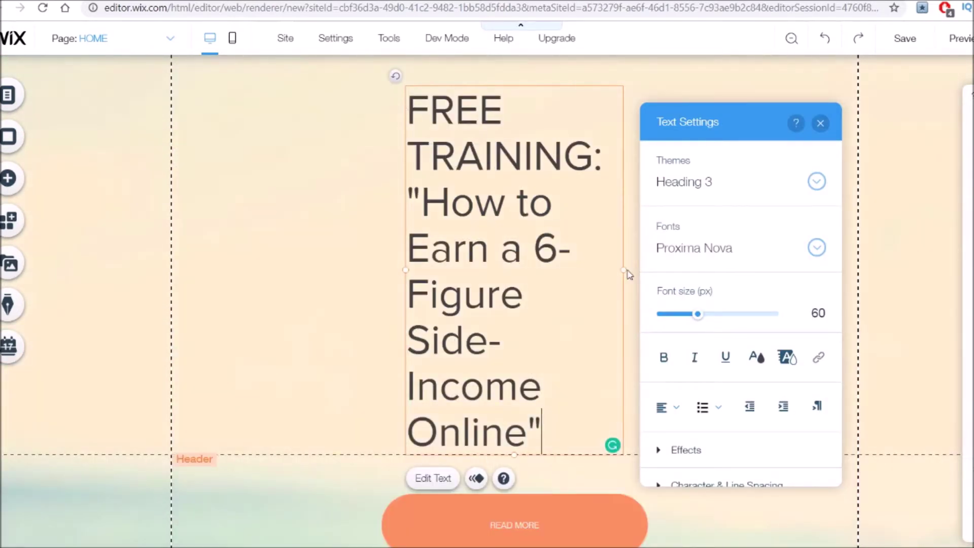
Widen the headline box to three lines and move it down above the READ MORE button.
{"action": "double_click", "coordinate": [623, 269]}
{"action": "left_click", "coordinate": [416, 281]}
{"action": "left_click_drag", "start_coordinate": [408, 270], "coordinate": [230, 274]}
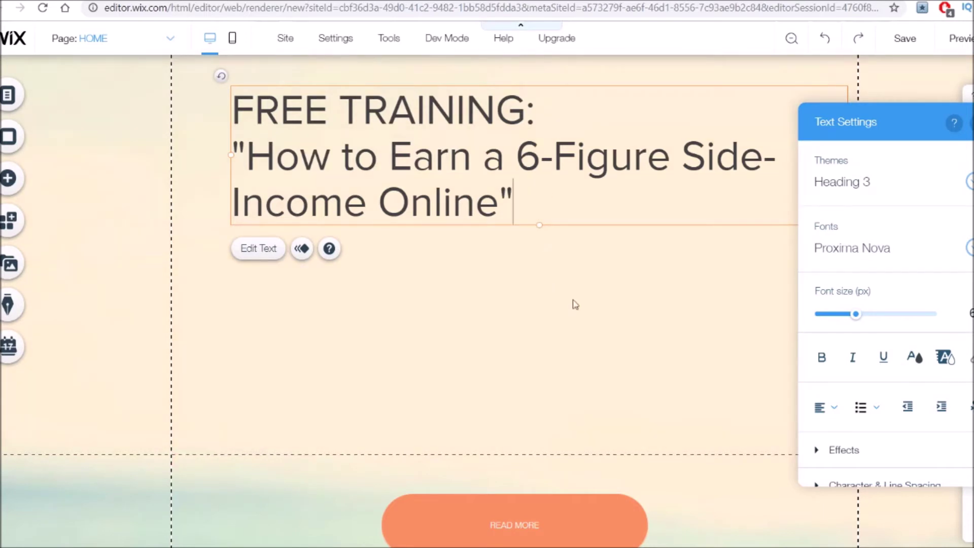
{"action": "left_click", "coordinate": [604, 308]}
{"action": "left_click", "coordinate": [552, 217]}
{"action": "left_click_drag", "start_coordinate": [551, 217], "coordinate": [538, 284]}
{"action": "scroll", "coordinate": [507, 269], "scroll_direction": "down", "scroll_amount": 1}
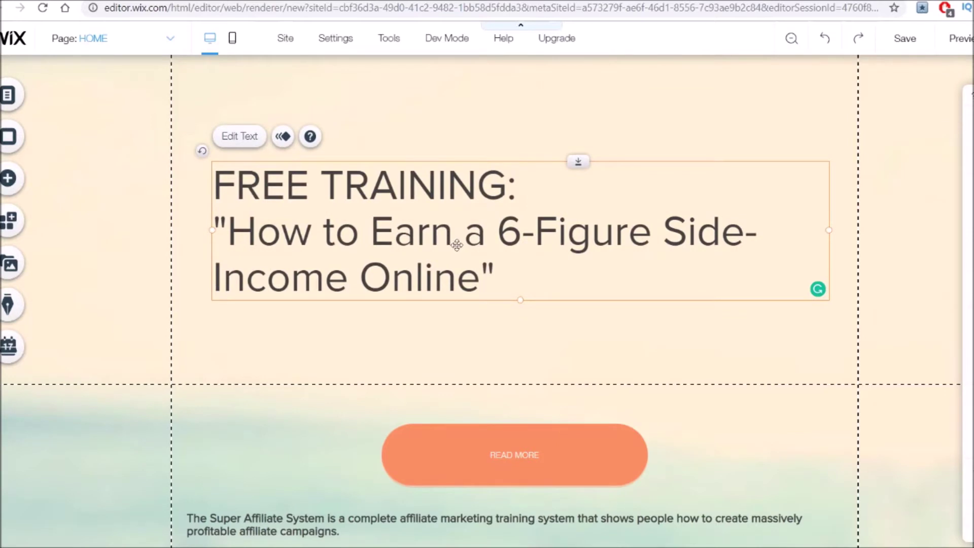
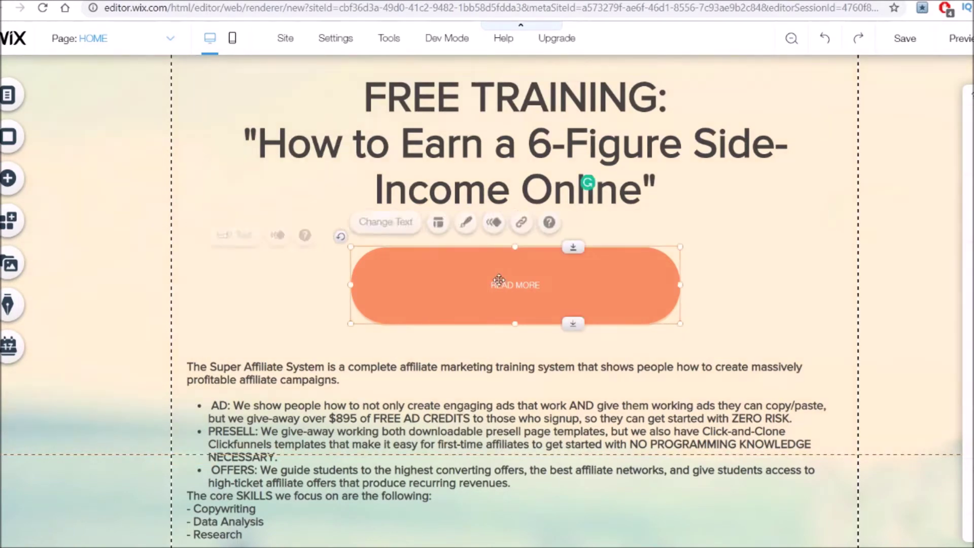
Open the design options of the READ MORE button.
{"action": "double_click", "coordinate": [503, 283]}
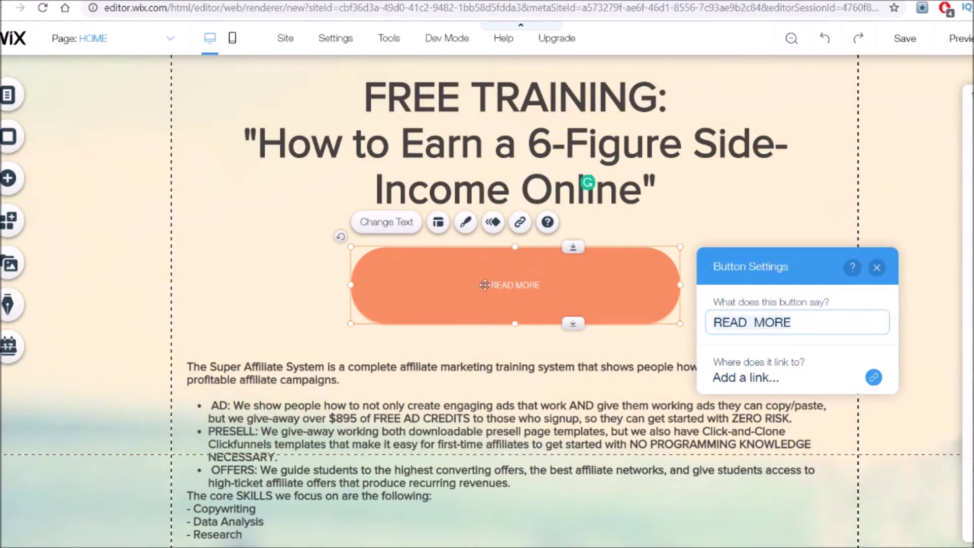
{"action": "left_click", "coordinate": [391, 227]}
{"action": "left_click", "coordinate": [392, 228]}
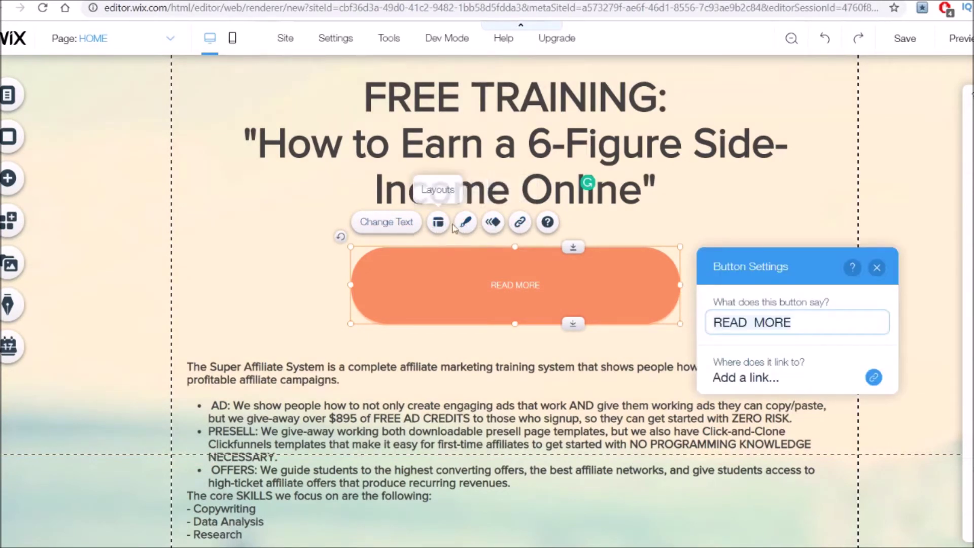
{"action": "key", "text": "Escape"}
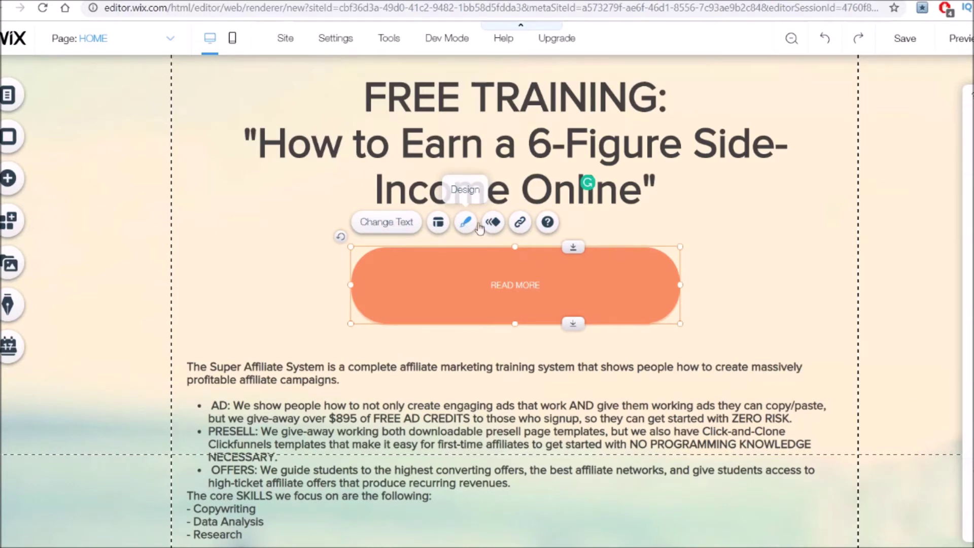
{"action": "left_click", "coordinate": [476, 224]}
{"action": "scroll", "coordinate": [824, 248], "scroll_direction": "down", "scroll_amount": 10}
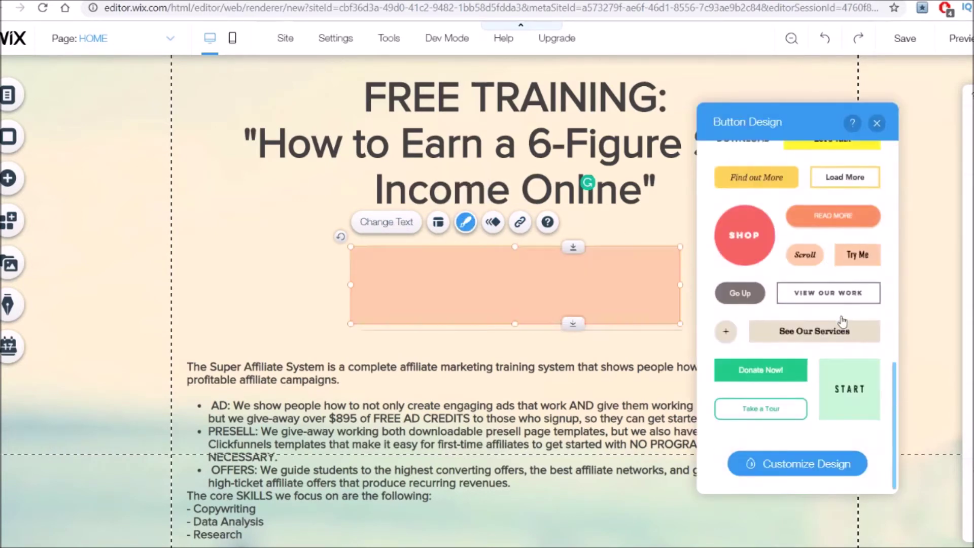
{"action": "scroll", "coordinate": [809, 371], "scroll_direction": "up", "scroll_amount": 10}
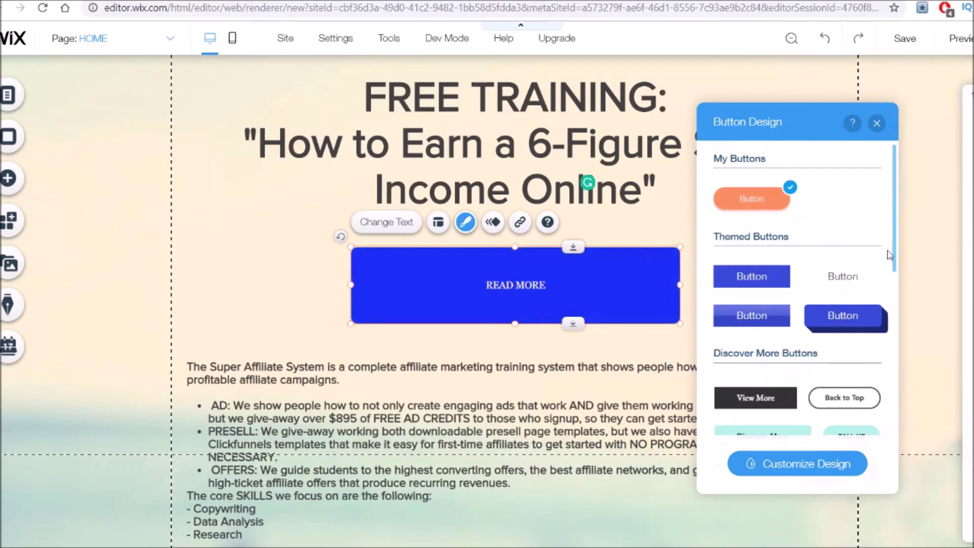
Customize the button's text to font size 54 and make it bold.
{"action": "left_click", "coordinate": [799, 469]}
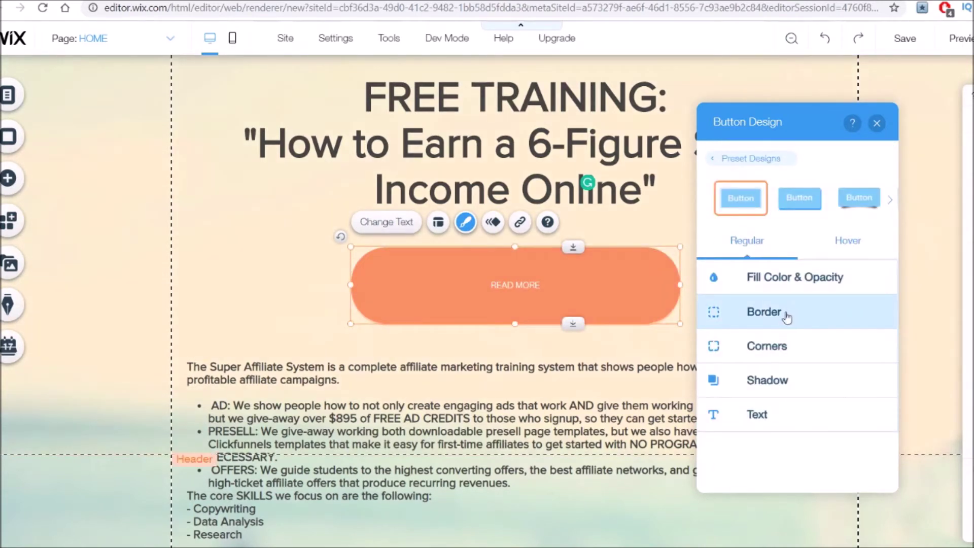
{"action": "left_click", "coordinate": [770, 422]}
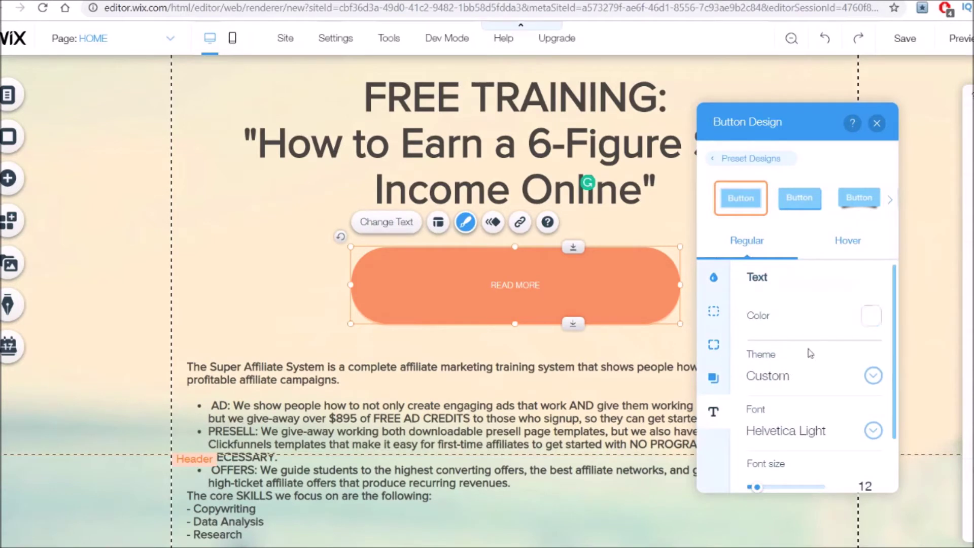
{"action": "scroll", "coordinate": [810, 337], "scroll_direction": "down", "scroll_amount": 1}
{"action": "left_click_drag", "start_coordinate": [758, 425], "coordinate": [775, 431]}
{"action": "left_click", "coordinate": [758, 467]}
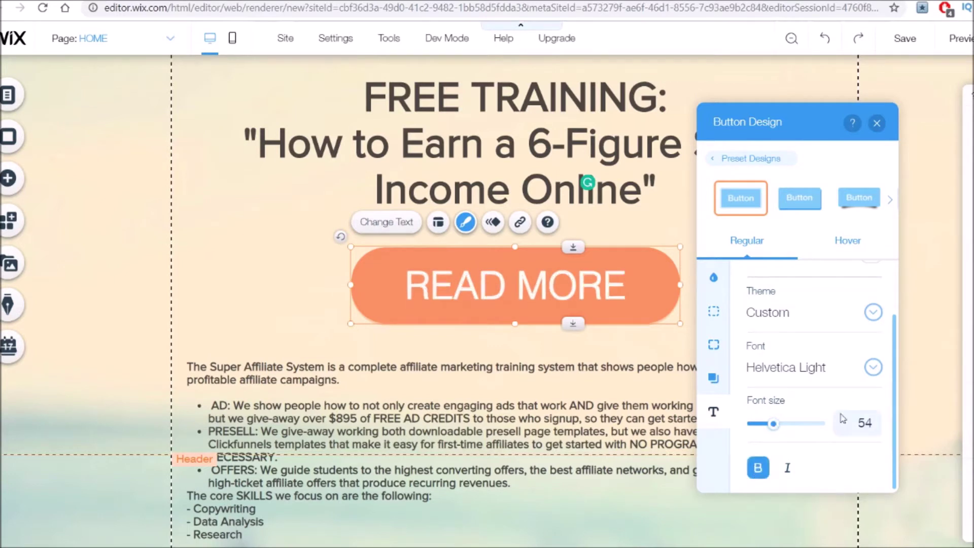
{"action": "double_click", "coordinate": [534, 288]}
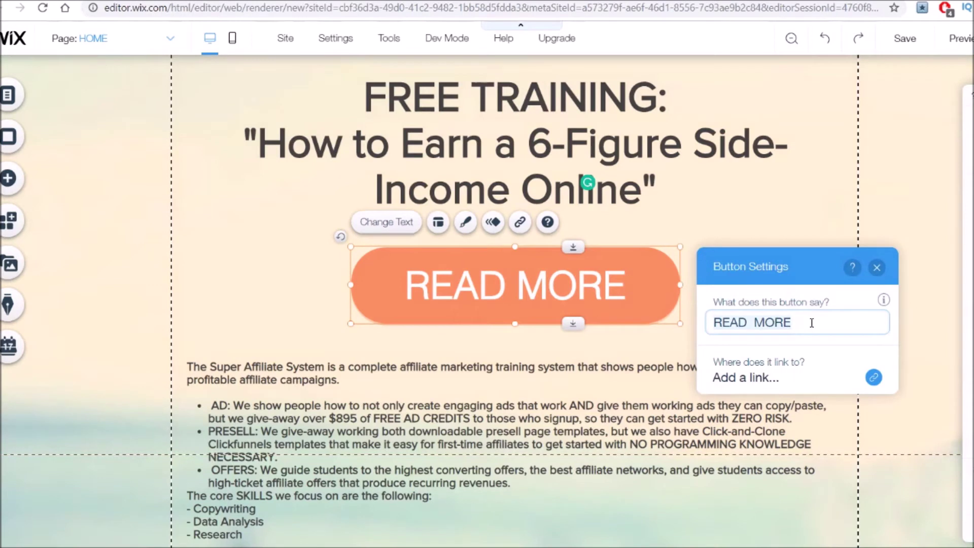
Replace the READ MORE label with 'GIVE ME ACCESS'.
{"action": "type", "text": "A"}
{"action": "key", "text": "BackSpace"}
{"action": "type", "text": "GIVE "}
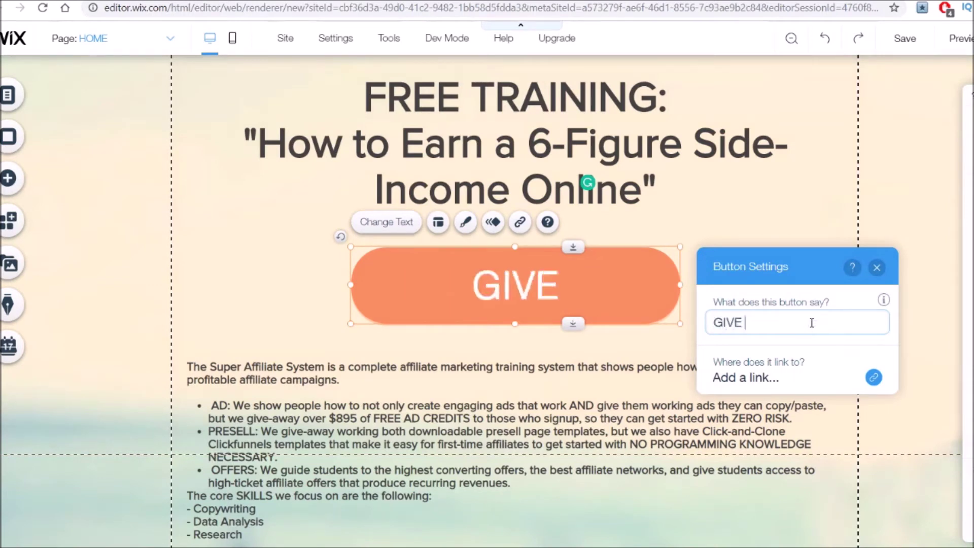
{"action": "type", "text": "ME ACCESS"}
{"action": "left_click", "coordinate": [285, 324]}
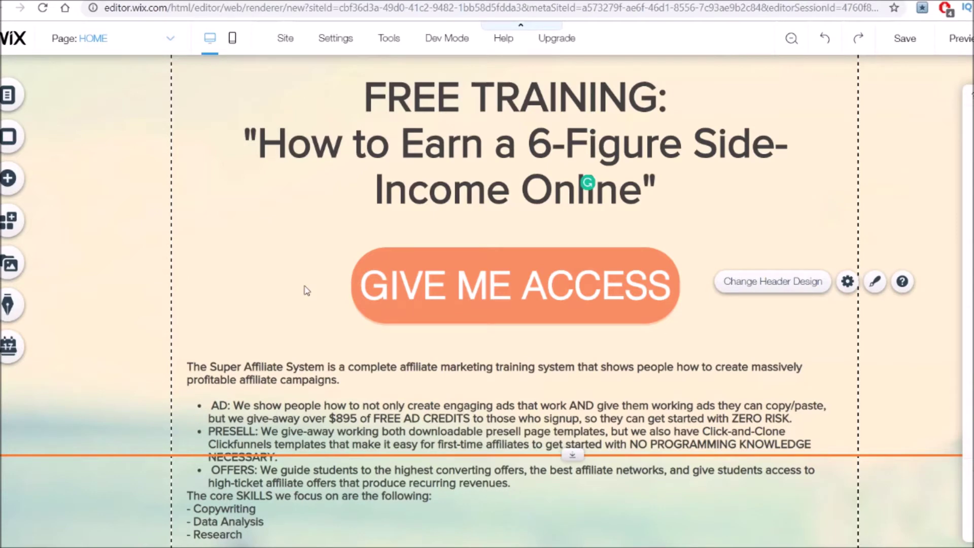
Bring up the lightbox templates in the Add panel.
{"action": "left_click", "coordinate": [15, 181]}
{"action": "left_click", "coordinate": [73, 390]}
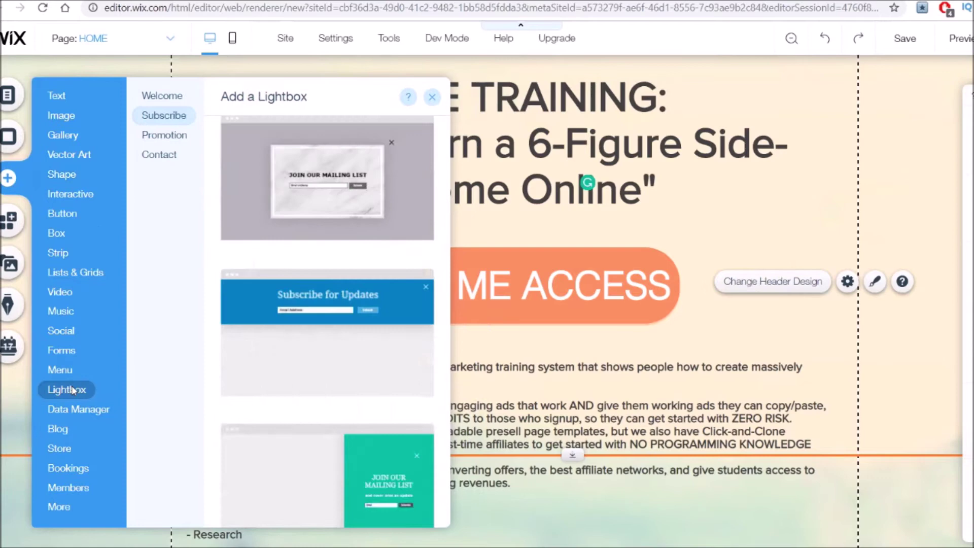
{"action": "left_click", "coordinate": [163, 98]}
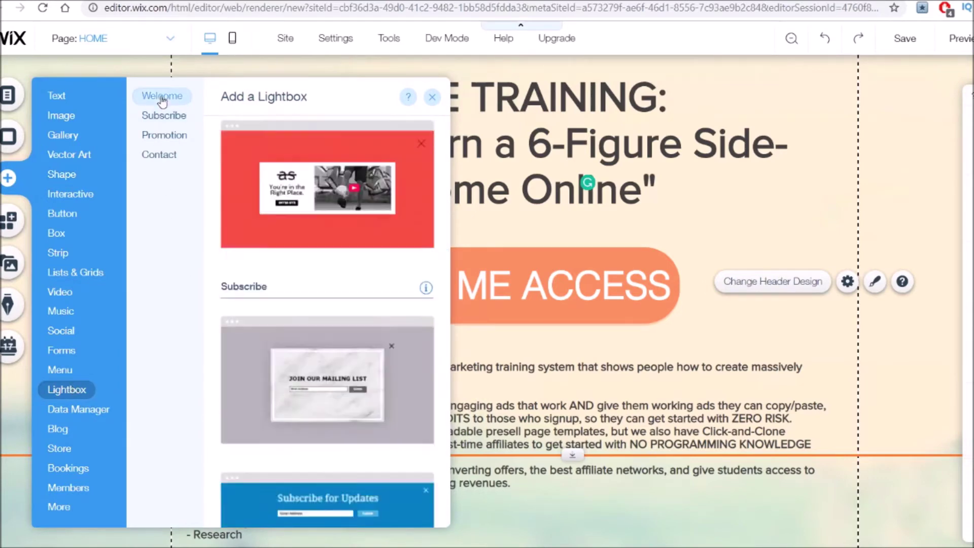
Add the Contact (Skateboard) template from the Contact section.
{"action": "scroll", "coordinate": [329, 205], "scroll_direction": "down", "scroll_amount": 3}
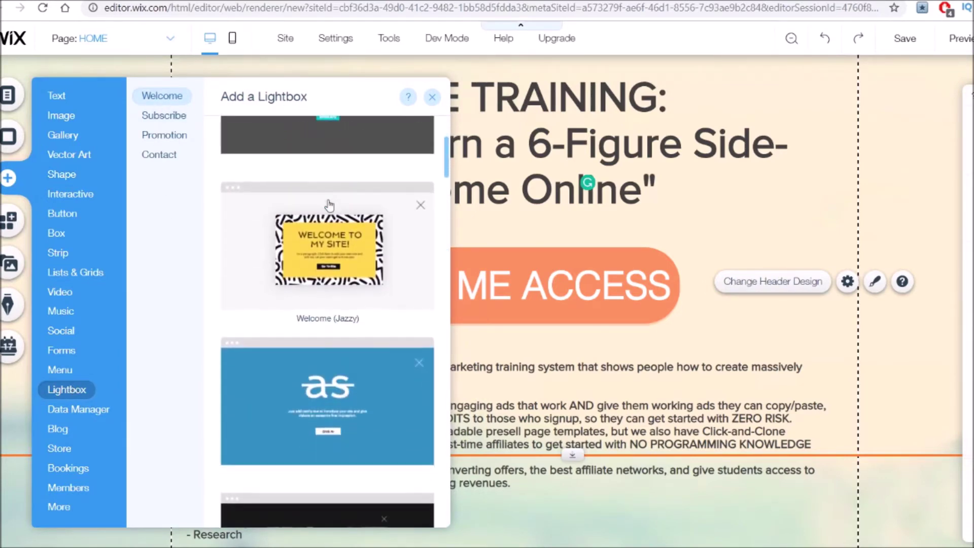
{"action": "scroll", "coordinate": [329, 204], "scroll_direction": "down", "scroll_amount": 3}
{"action": "scroll", "coordinate": [329, 205], "scroll_direction": "down", "scroll_amount": 2}
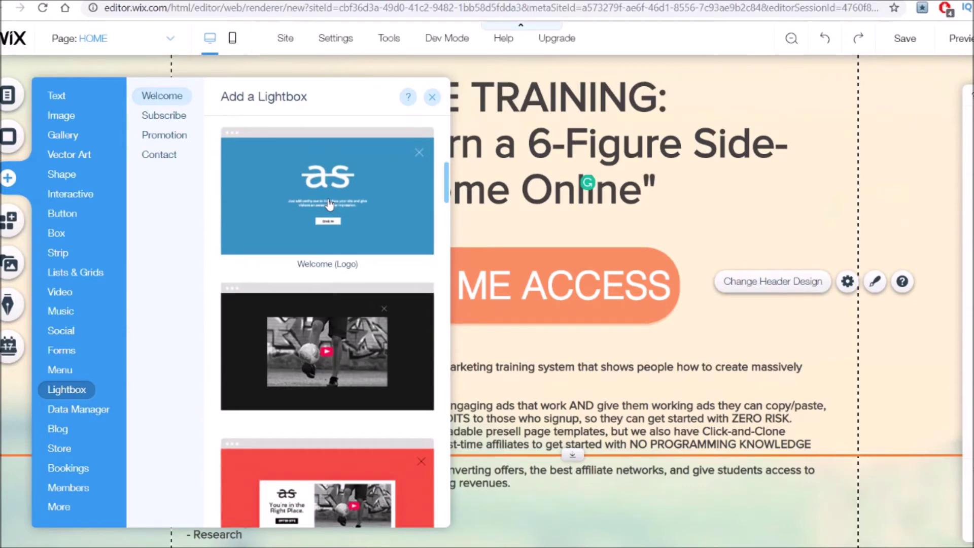
{"action": "scroll", "coordinate": [329, 204], "scroll_direction": "down", "scroll_amount": 10}
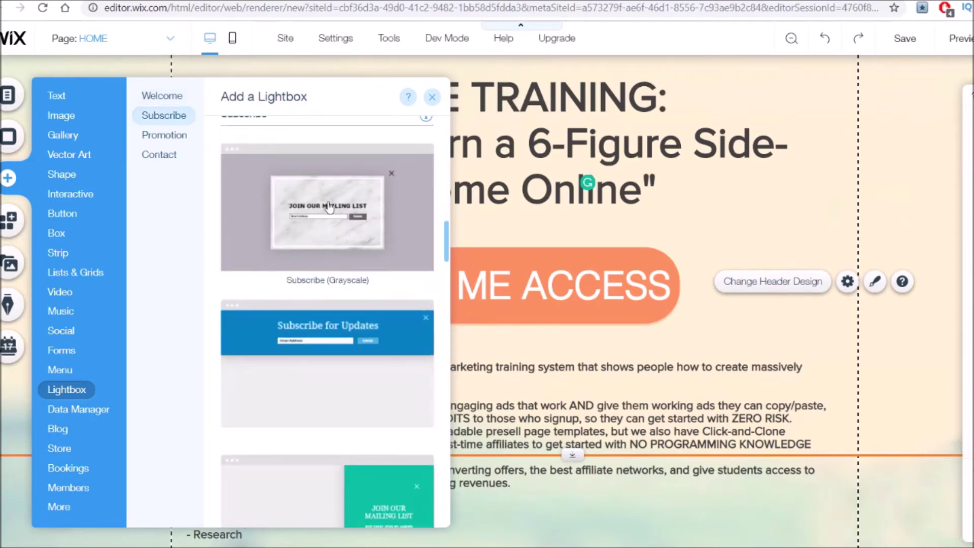
{"action": "scroll", "coordinate": [329, 206], "scroll_direction": "down", "scroll_amount": 15}
{"action": "scroll", "coordinate": [359, 231], "scroll_direction": "down", "scroll_amount": 20}
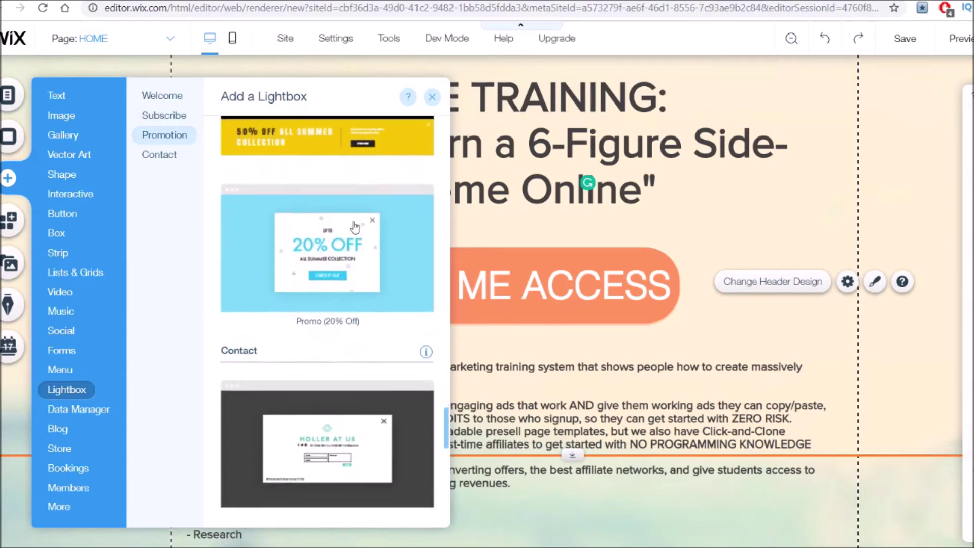
{"action": "scroll", "coordinate": [354, 226], "scroll_direction": "down", "scroll_amount": 10}
{"action": "scroll", "coordinate": [404, 262], "scroll_direction": "up", "scroll_amount": 5}
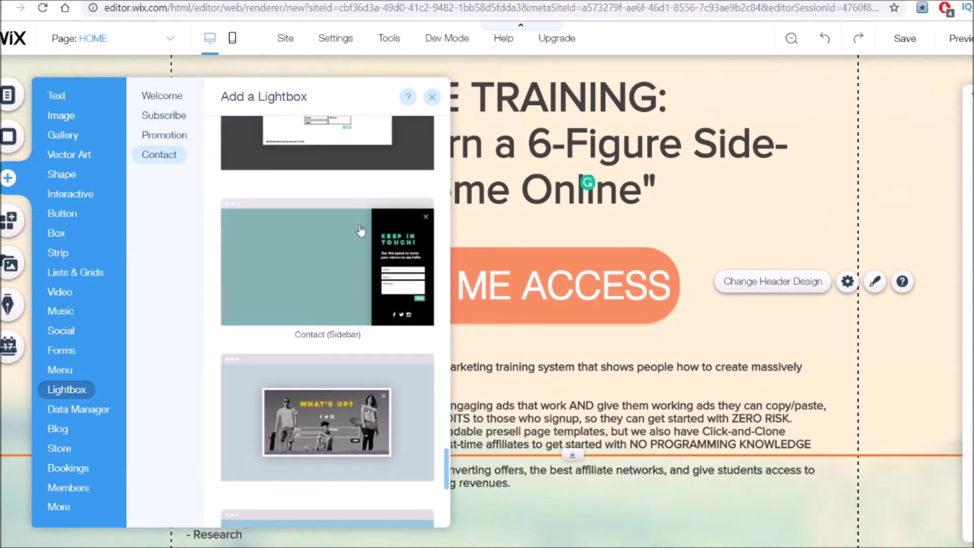
{"action": "scroll", "coordinate": [361, 231], "scroll_direction": "down", "scroll_amount": 5}
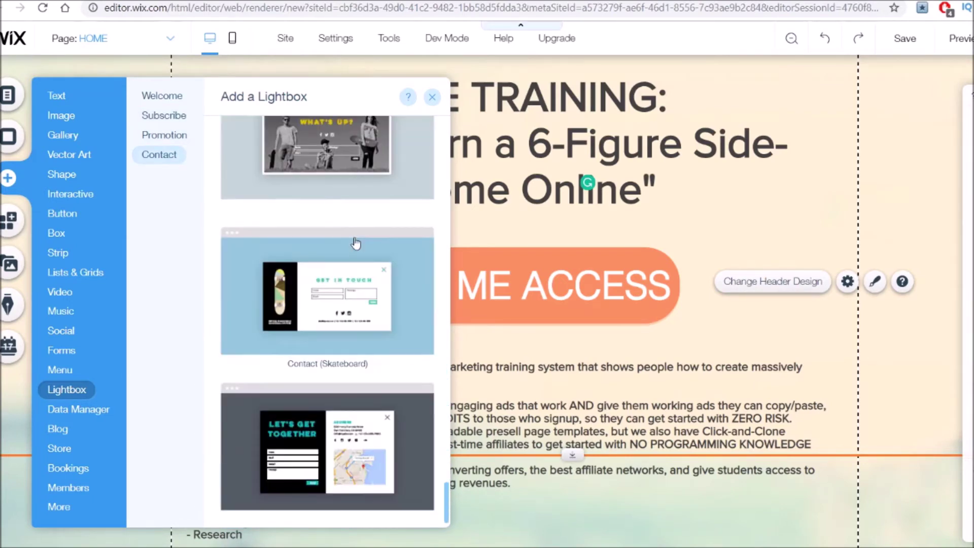
{"action": "left_click", "coordinate": [306, 310]}
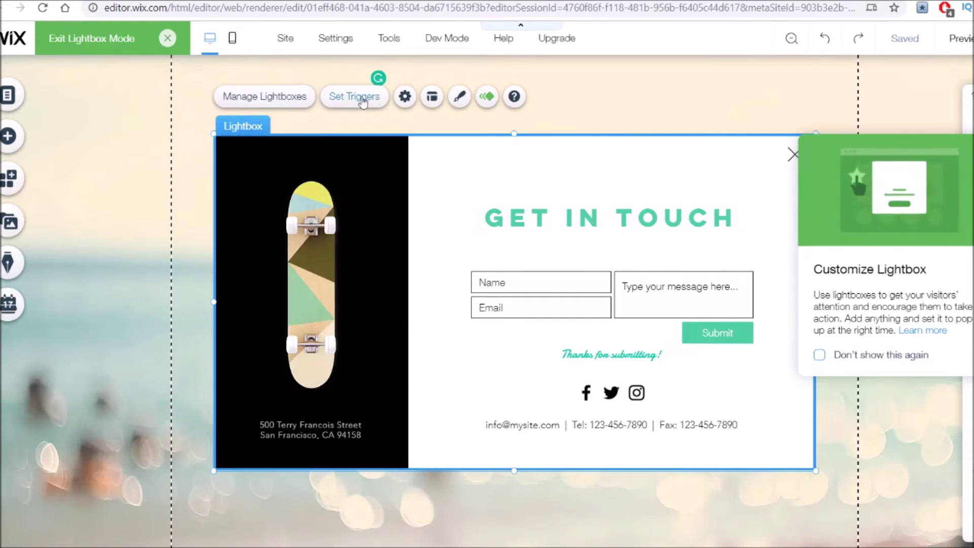
In the lightbox settings, set 'Automatically display lightbox on pages' to No.
{"action": "left_click", "coordinate": [405, 97]}
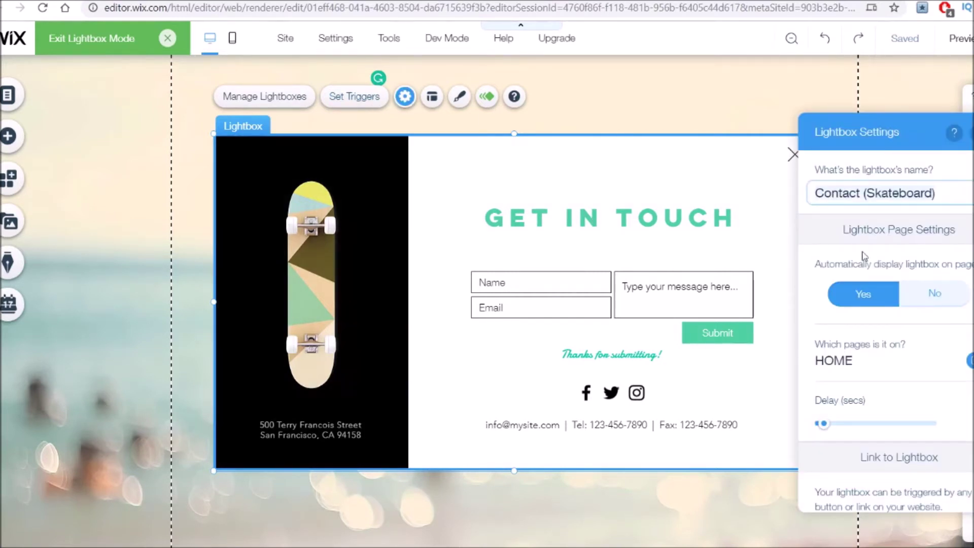
{"action": "left_click", "coordinate": [935, 294]}
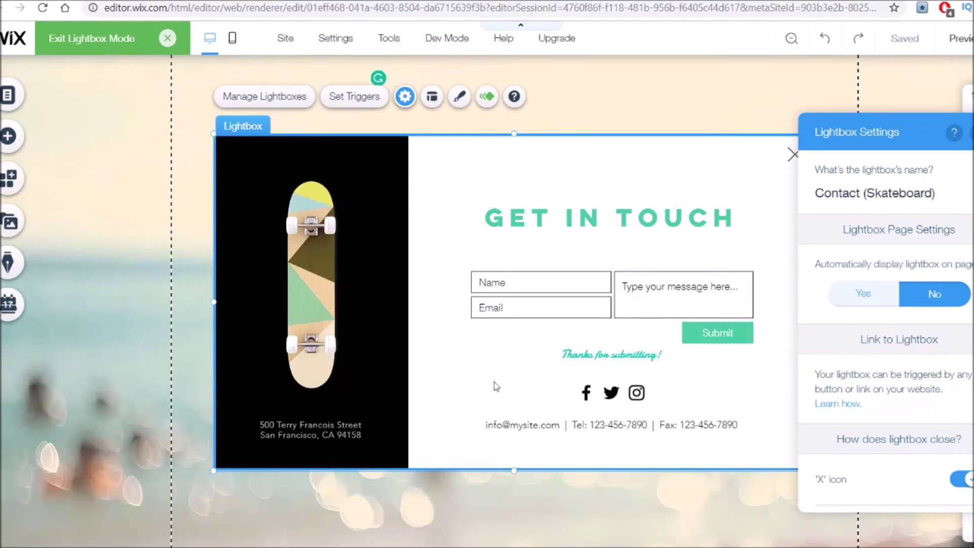
Delete the contact details, social icons, address text, skateboard image and black strip.
{"action": "left_click", "coordinate": [697, 427]}
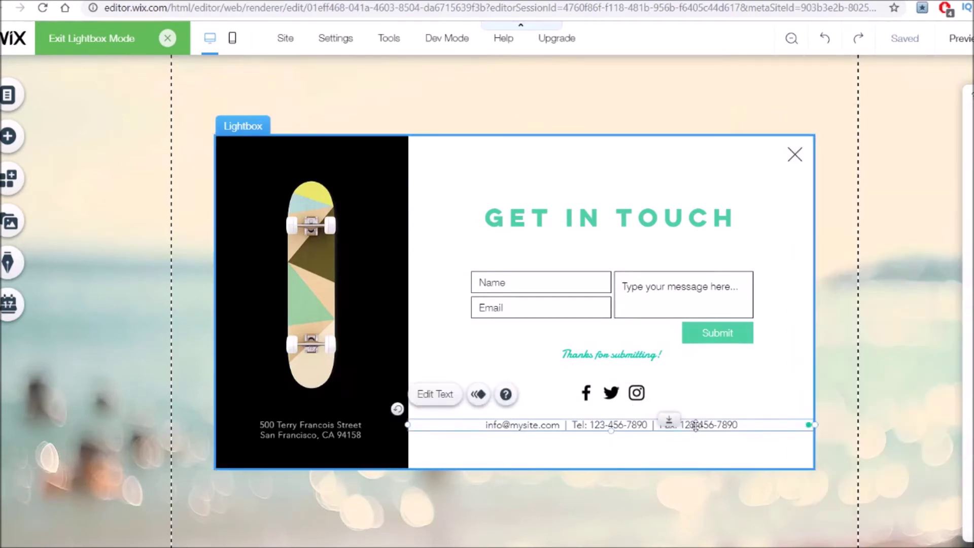
{"action": "key", "text": "Delete"}
{"action": "left_click", "coordinate": [612, 392]}
{"action": "key", "text": "Delete"}
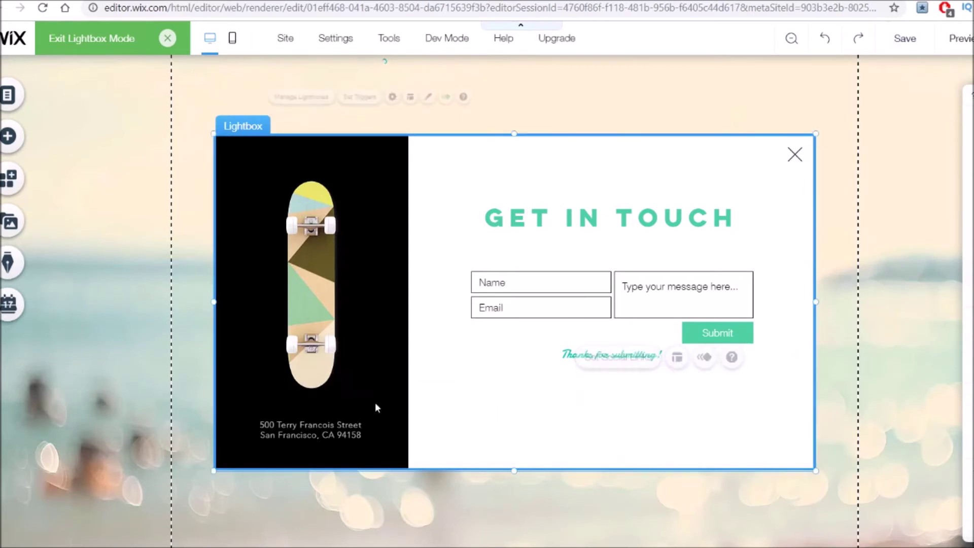
{"action": "left_click", "coordinate": [314, 427]}
{"action": "key", "text": "Delete"}
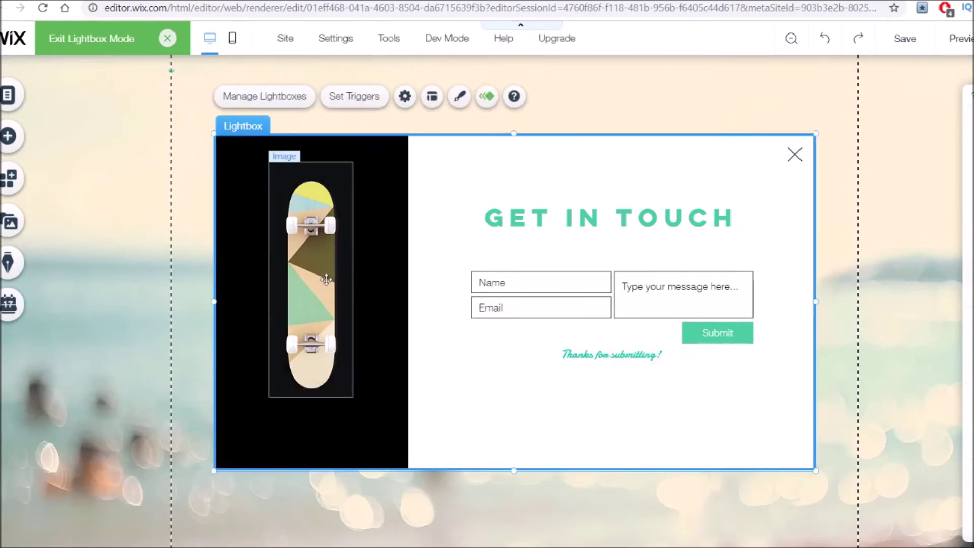
{"action": "left_click", "coordinate": [325, 331]}
{"action": "key", "text": "Delete"}
{"action": "left_click", "coordinate": [401, 298]}
{"action": "key", "text": "Delete"}
Reposition the title and form, remove the message field, and nudge the heading up.
{"action": "left_click_drag", "start_coordinate": [446, 209], "coordinate": [351, 209]}
{"action": "left_click_drag", "start_coordinate": [542, 309], "coordinate": [583, 300]}
{"action": "left_click", "coordinate": [585, 292]}
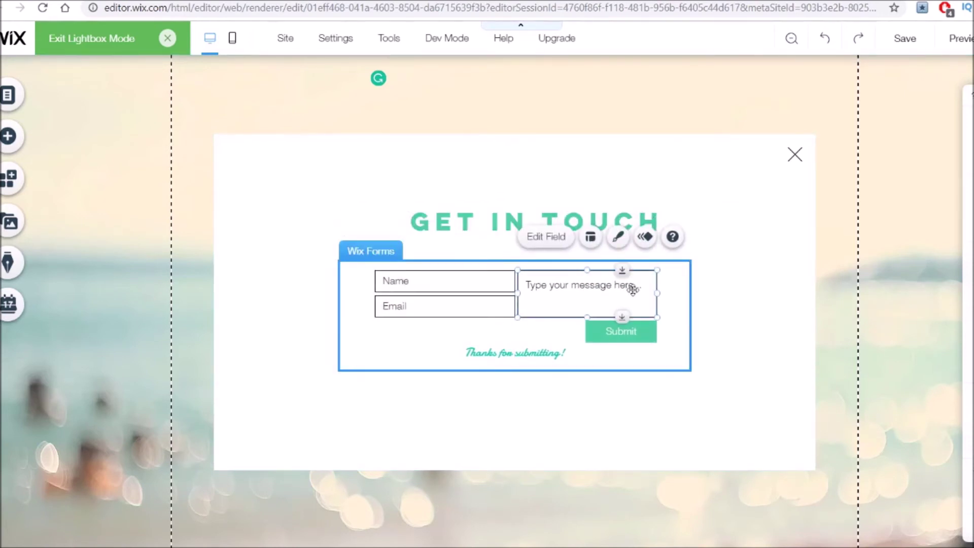
{"action": "key", "text": "Delete"}
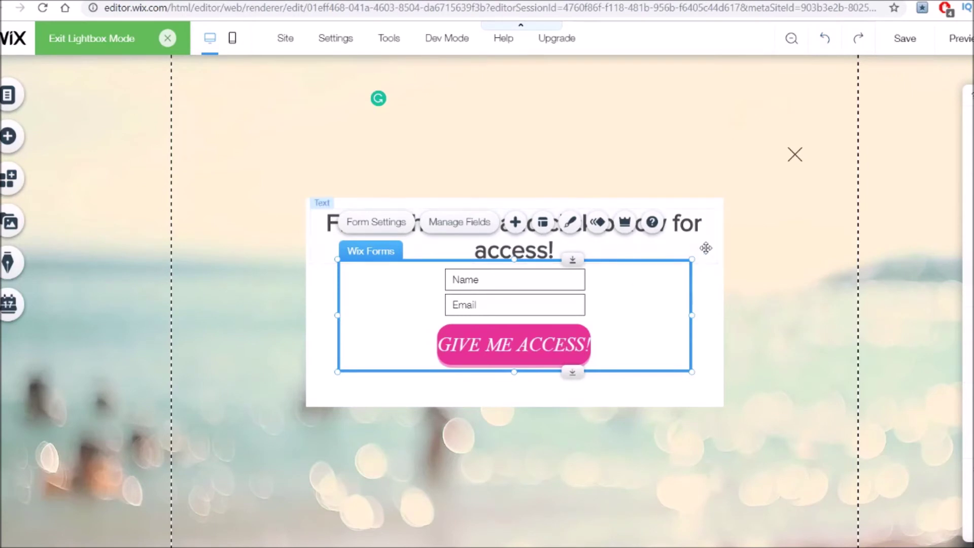
{"action": "left_click", "coordinate": [597, 225]}
{"action": "left_click_drag", "start_coordinate": [547, 232], "coordinate": [546, 232]}
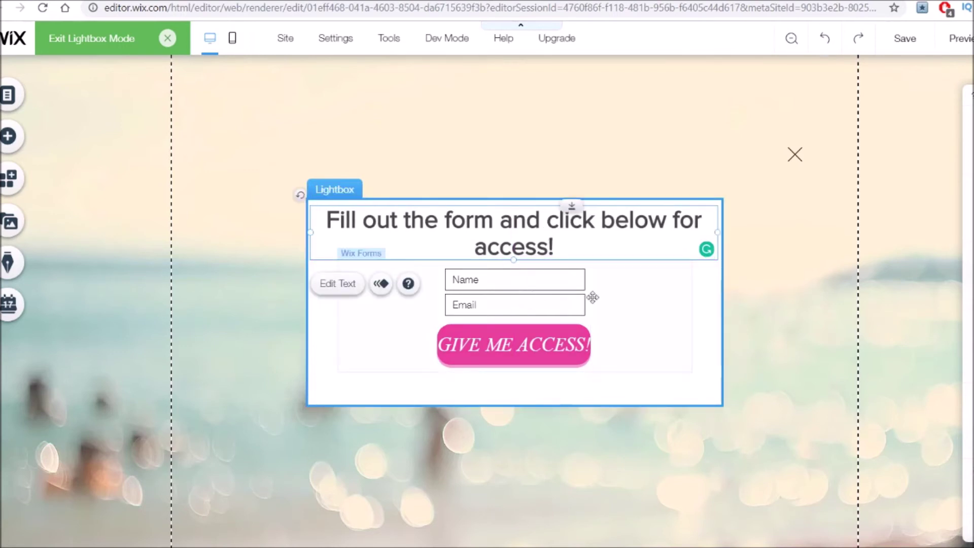
{"action": "left_click", "coordinate": [557, 349]}
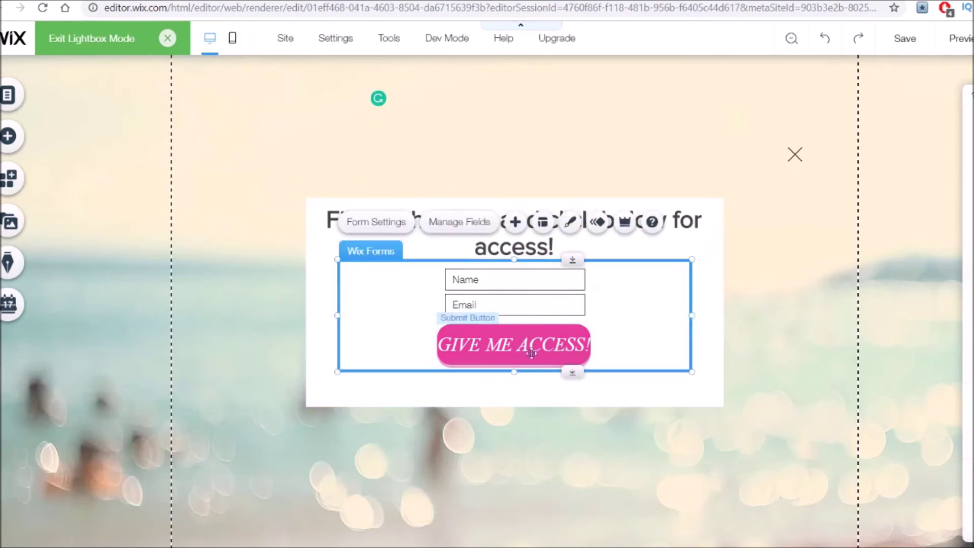
{"action": "left_click", "coordinate": [505, 345]}
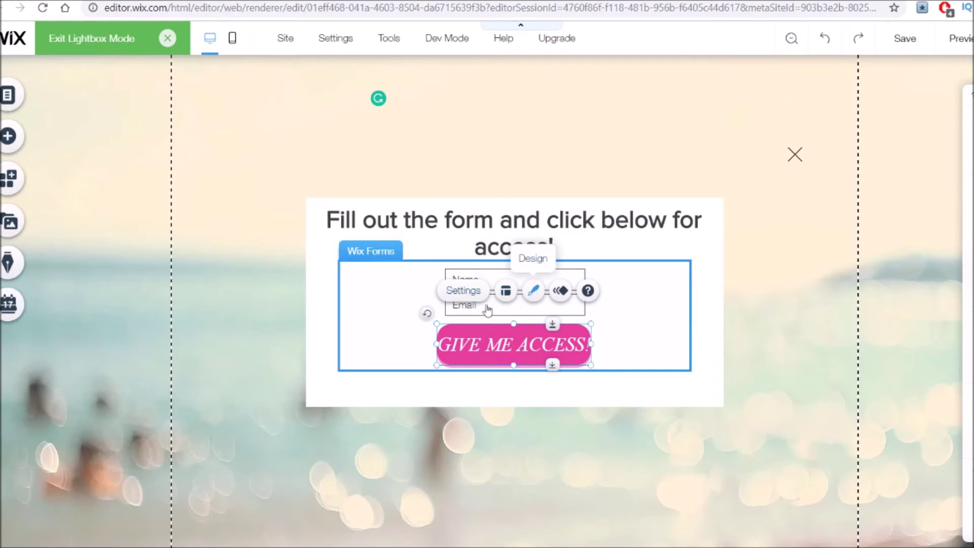
Restyle the GIVE ME ACCESS! button text as bold, non-italic, size 22.
{"action": "left_click", "coordinate": [534, 291]}
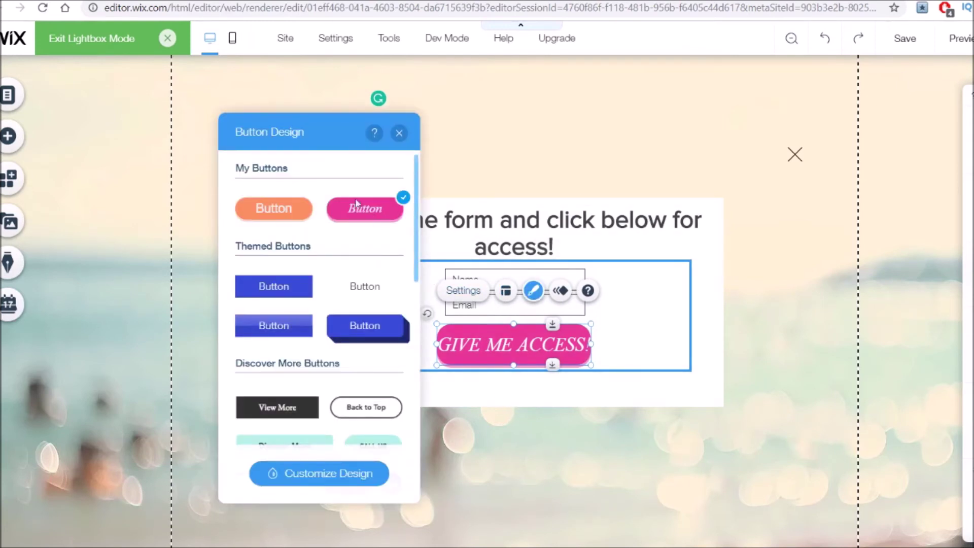
{"action": "left_click", "coordinate": [337, 477]}
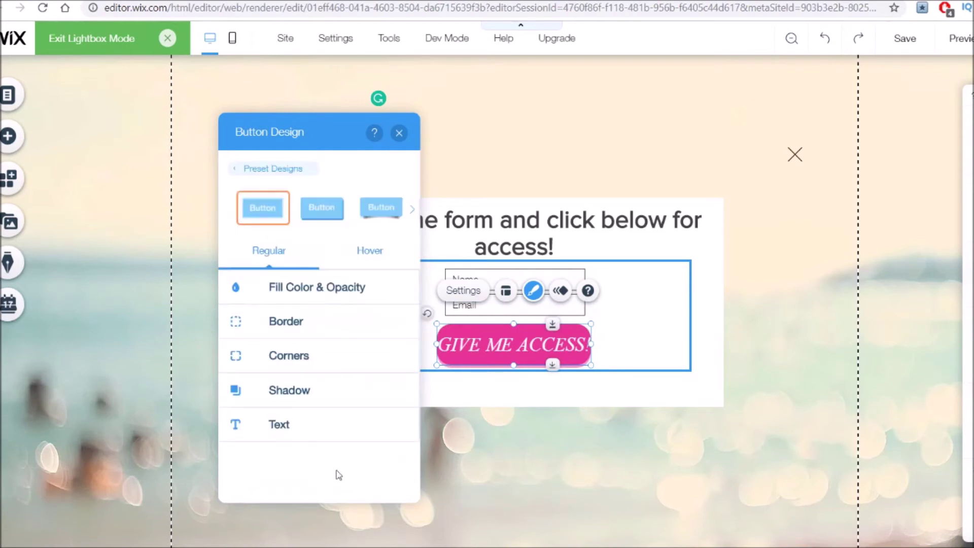
{"action": "left_click", "coordinate": [315, 442]}
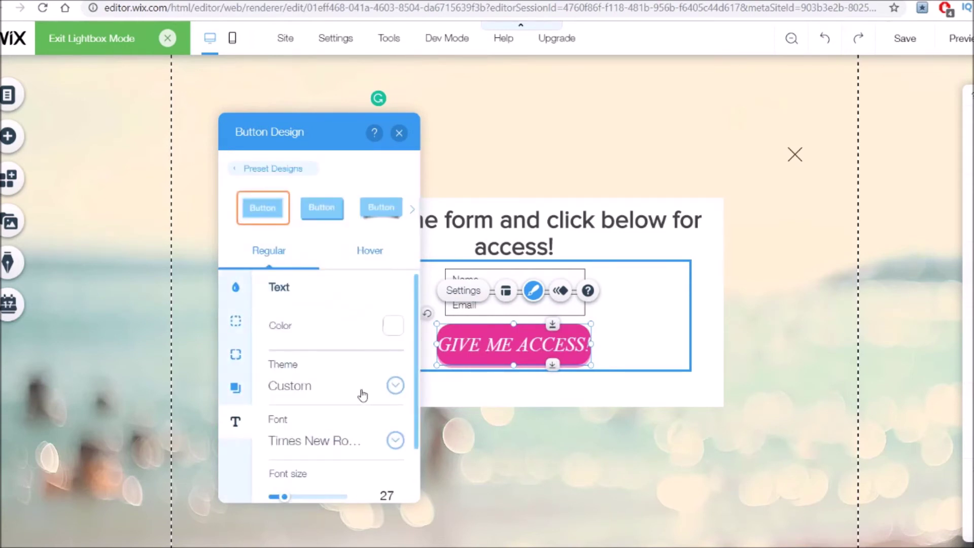
{"action": "left_click_drag", "start_coordinate": [283, 500], "coordinate": [285, 498]}
{"action": "scroll", "coordinate": [287, 487], "scroll_direction": "down", "scroll_amount": 2}
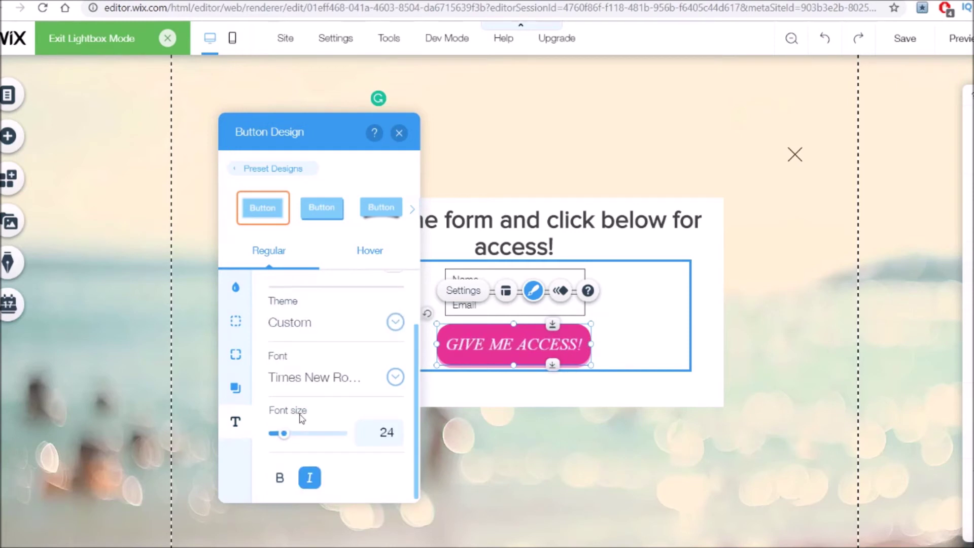
{"action": "left_click", "coordinate": [281, 477]}
{"action": "left_click", "coordinate": [308, 479]}
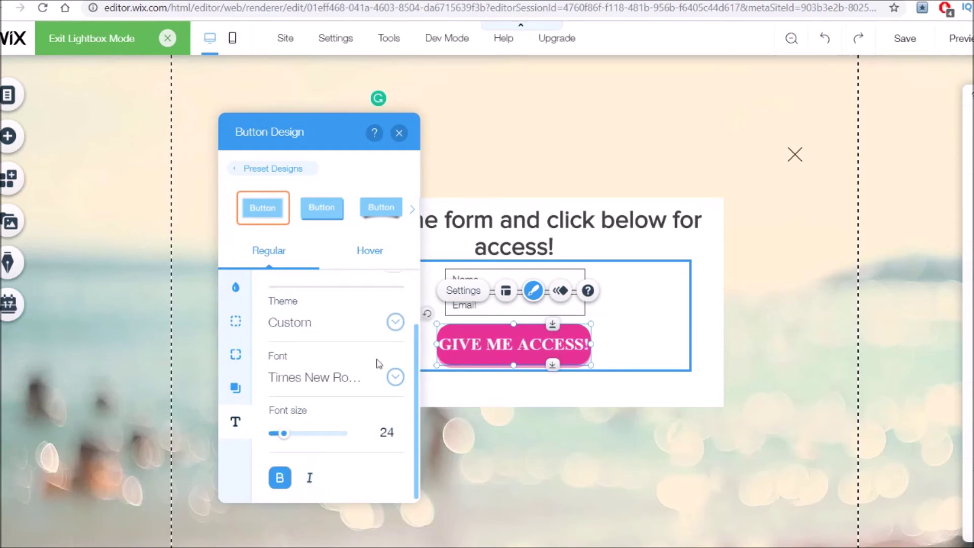
{"action": "left_click_drag", "start_coordinate": [284, 439], "coordinate": [283, 441]}
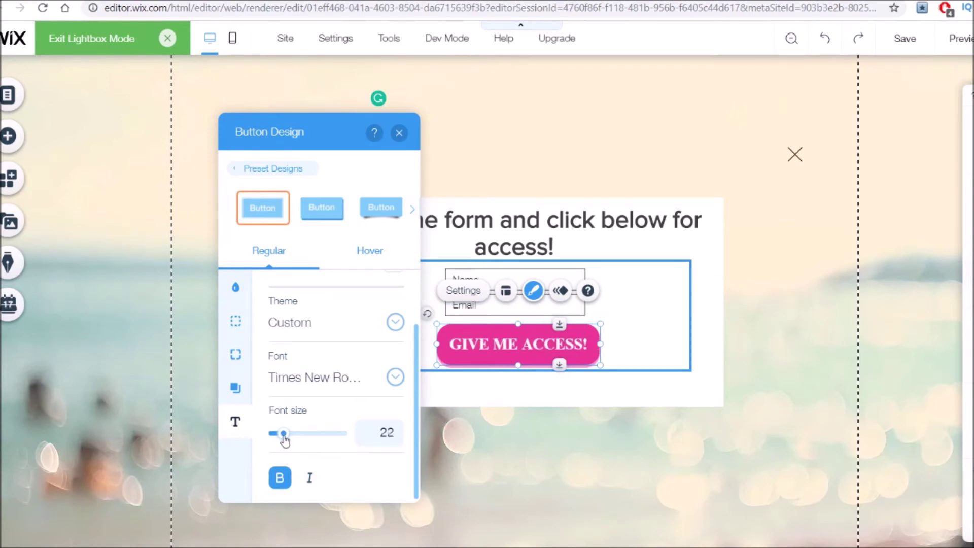
{"action": "key", "text": "Escape"}
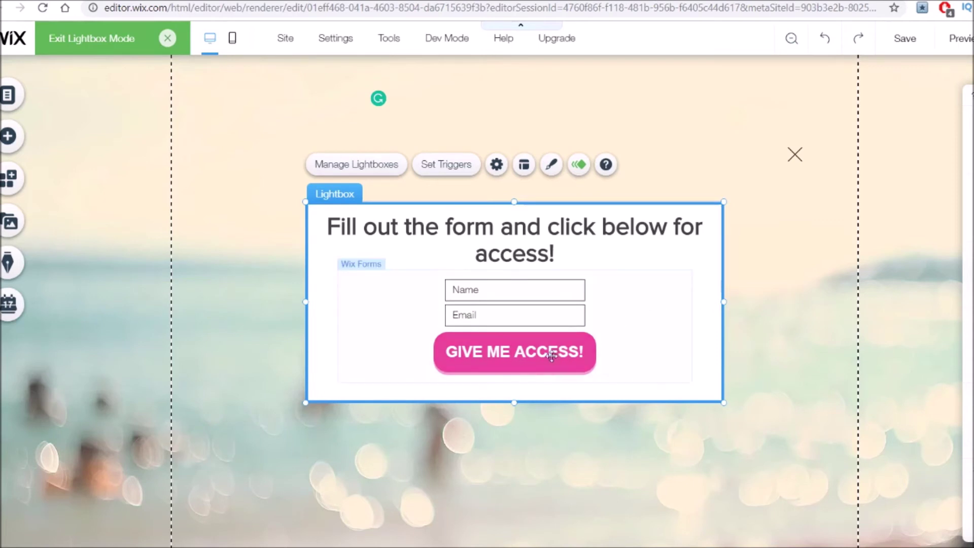
{"action": "left_click", "coordinate": [522, 354]}
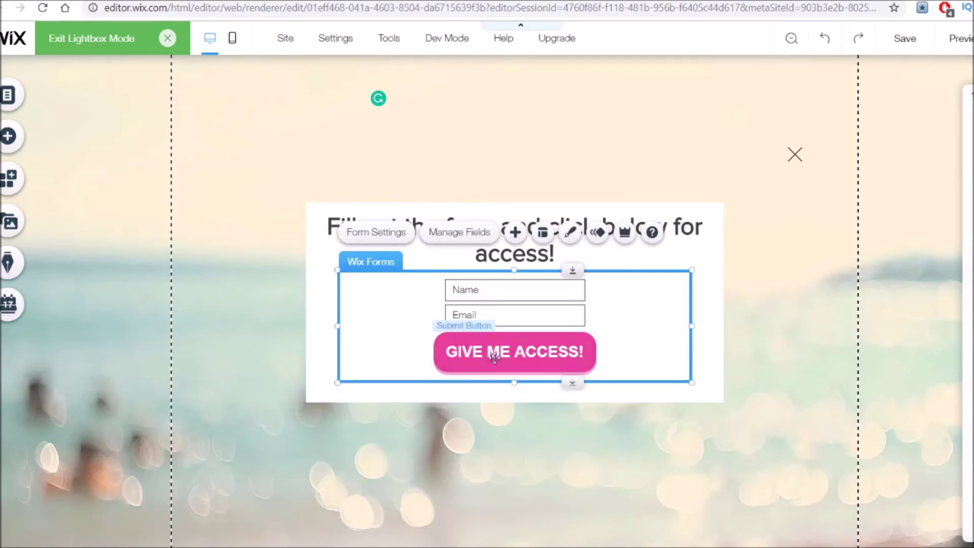
{"action": "left_click", "coordinate": [522, 354]}
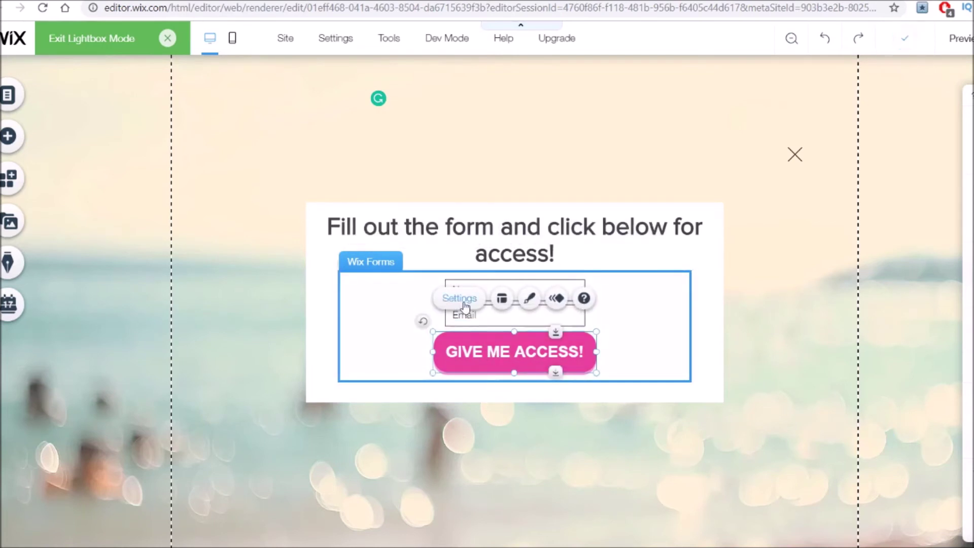
{"action": "left_click", "coordinate": [463, 304]}
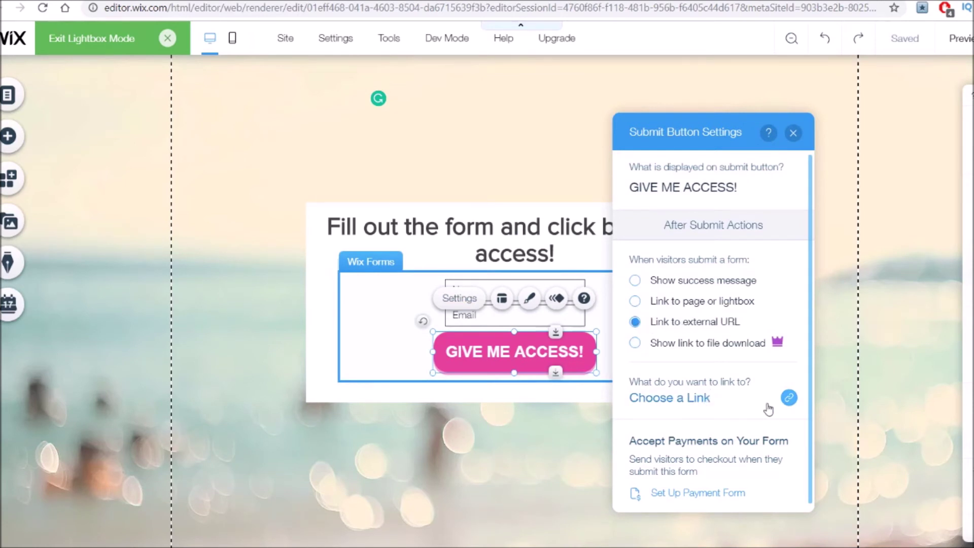
{"action": "left_click", "coordinate": [733, 403]}
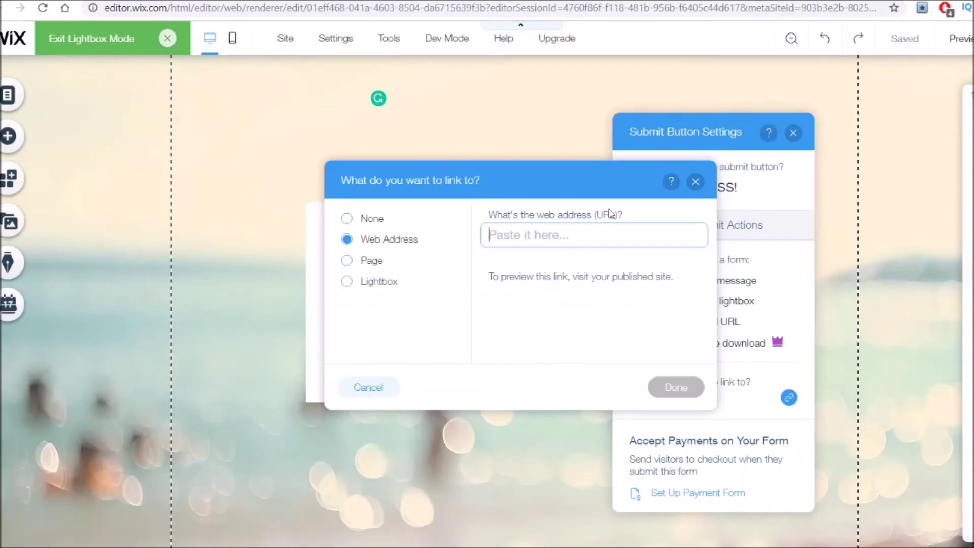
{"action": "left_click", "coordinate": [675, 387]}
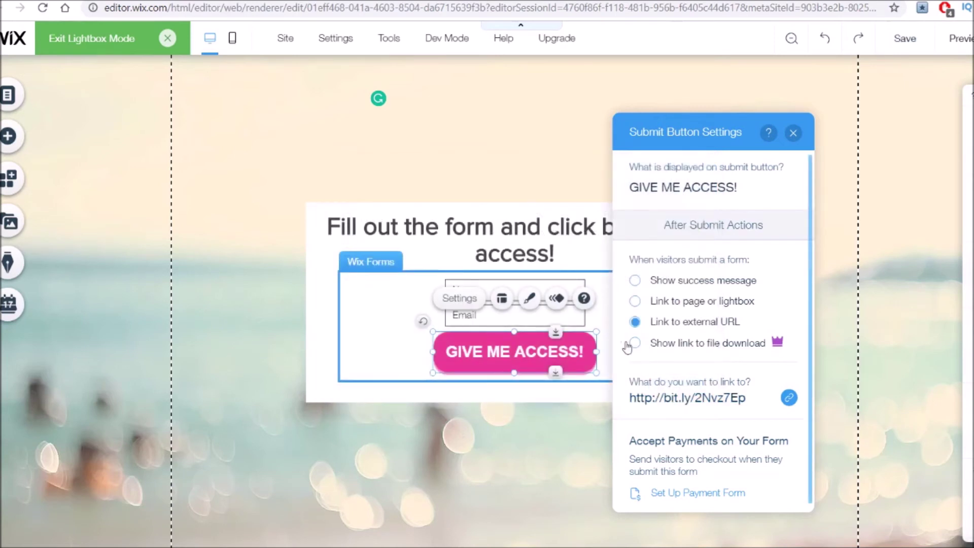
{"action": "key", "text": "Escape"}
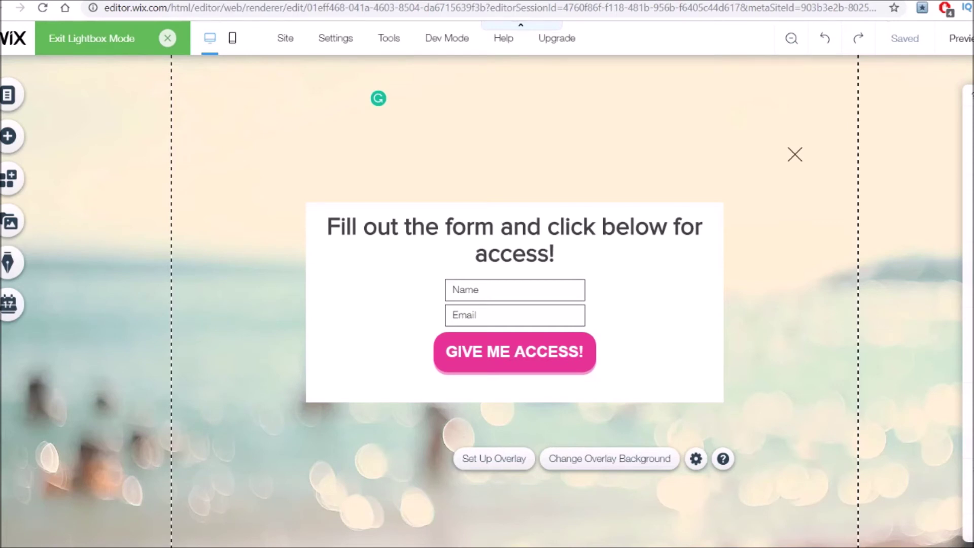
{"action": "left_click", "coordinate": [615, 376]}
{"action": "left_click", "coordinate": [552, 292]}
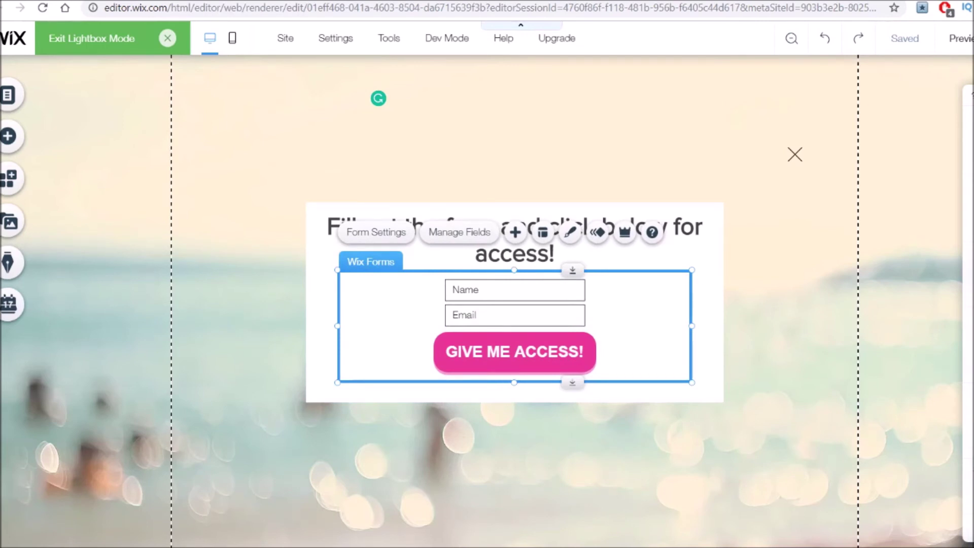
{"action": "left_click", "coordinate": [752, 341]}
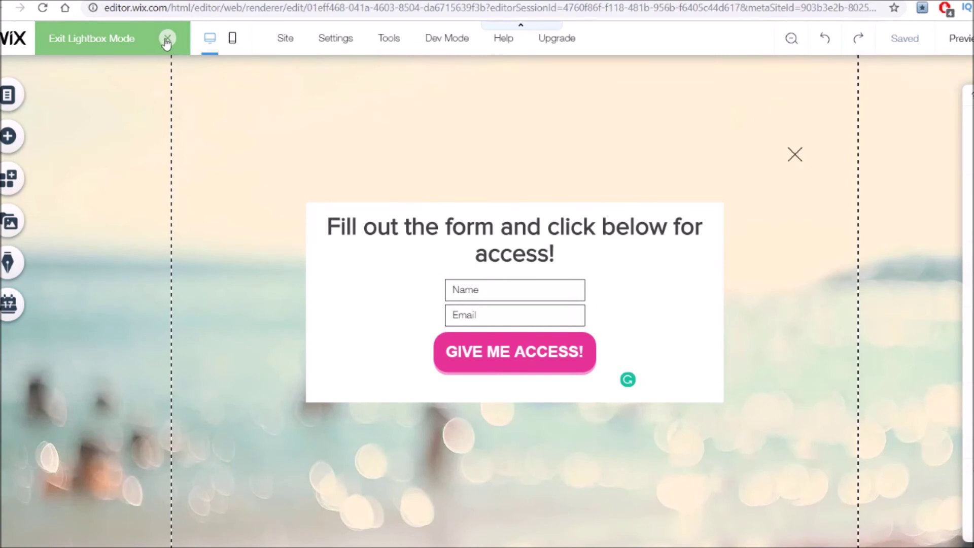
Back on HOME, link the GIVE ME ACCESS button to the Contact (Skateboard) lightbox.
{"action": "left_click", "coordinate": [166, 39]}
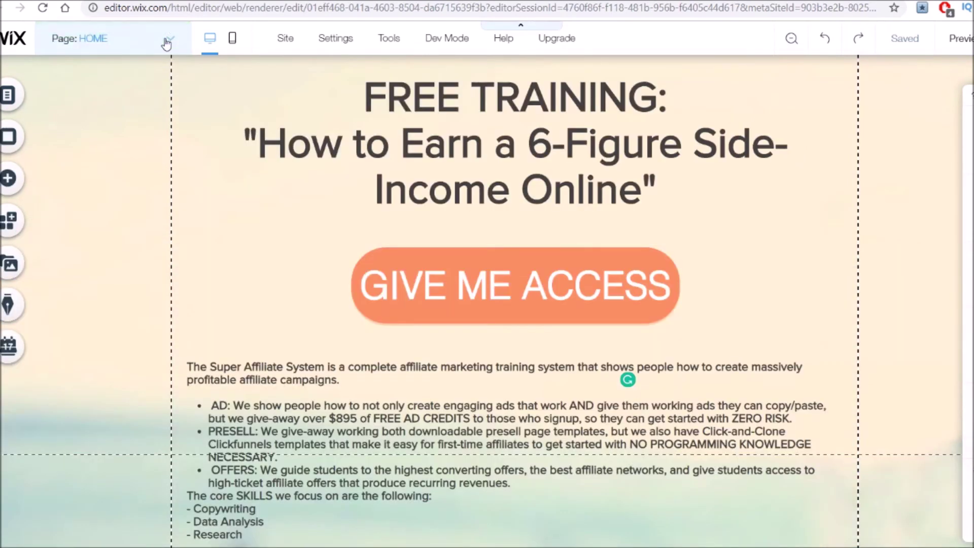
{"action": "left_click", "coordinate": [500, 303]}
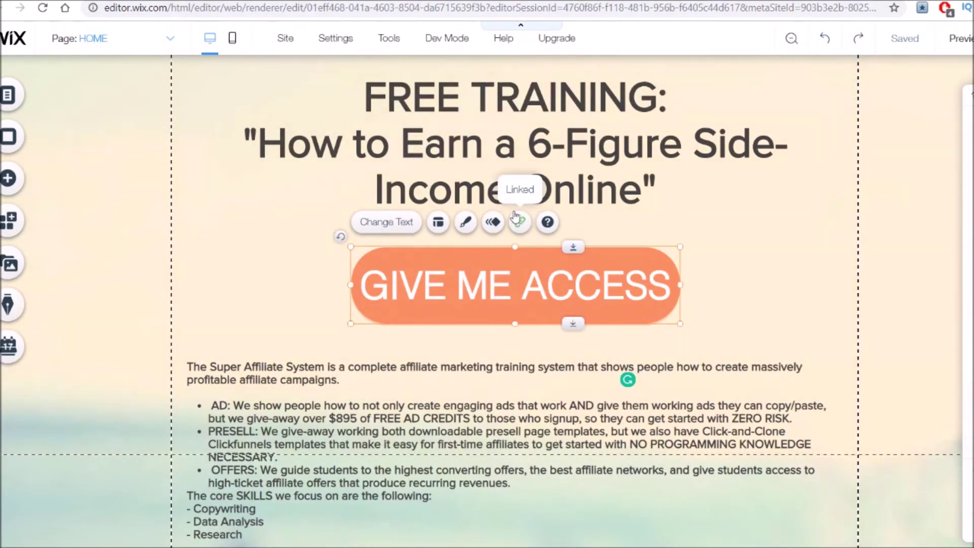
{"action": "left_click", "coordinate": [520, 223]}
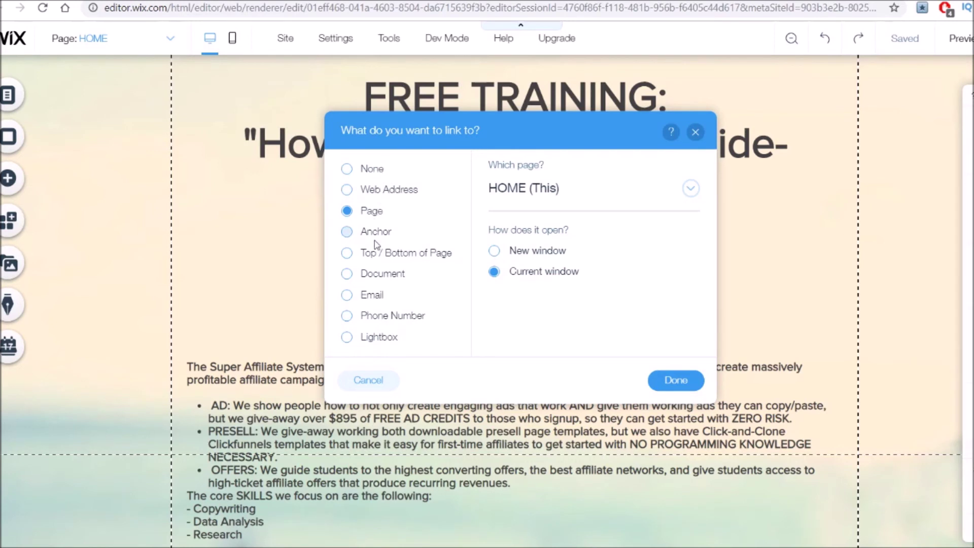
{"action": "left_click", "coordinate": [375, 343]}
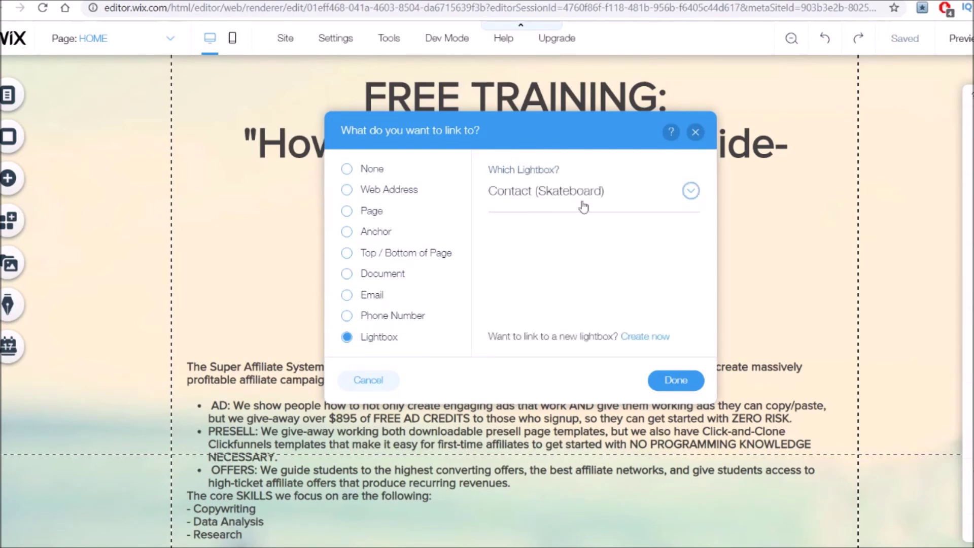
{"action": "left_click", "coordinate": [669, 198]}
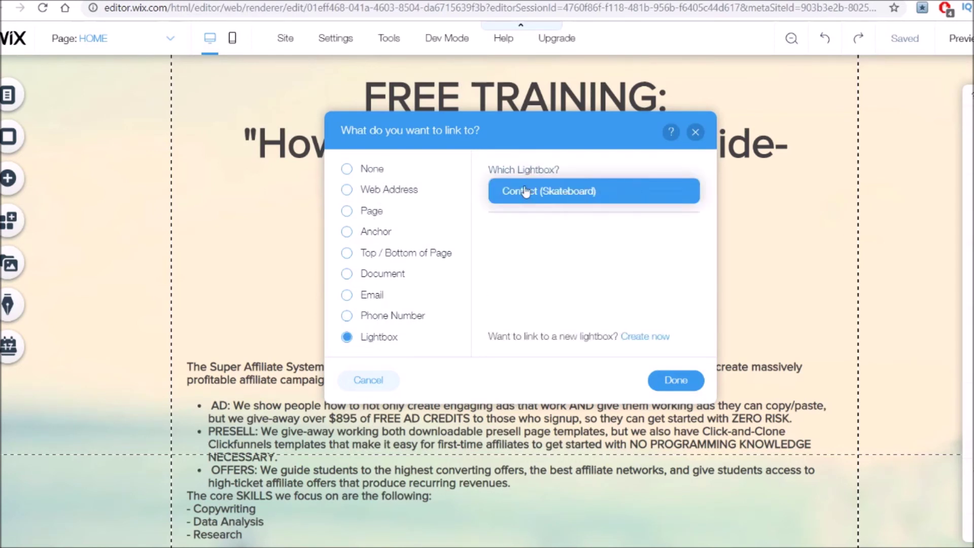
{"action": "left_click", "coordinate": [560, 194]}
{"action": "left_click", "coordinate": [677, 381]}
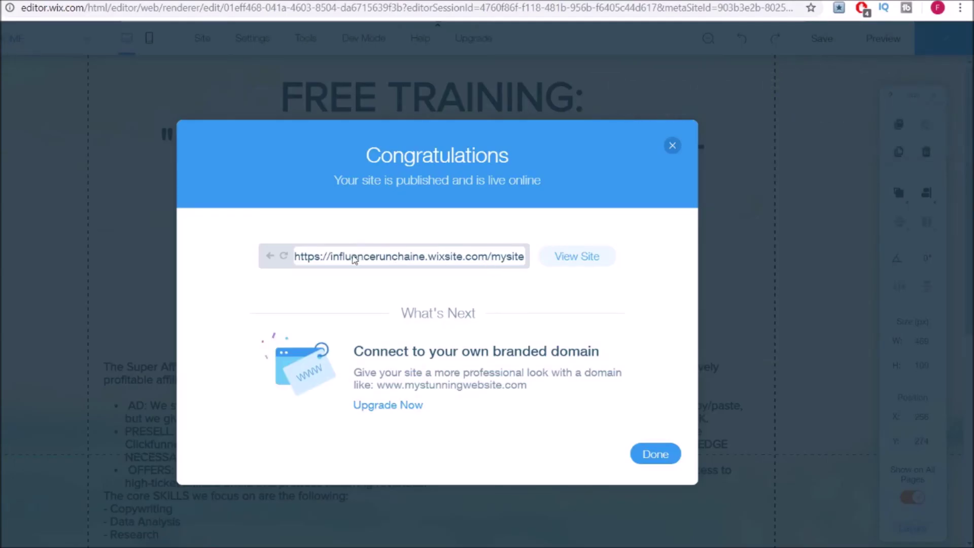
Check the published site's address in the Congratulations dialog, then view the live site.
{"action": "left_click_drag", "start_coordinate": [336, 257], "coordinate": [534, 260]}
{"action": "left_click", "coordinate": [491, 262]}
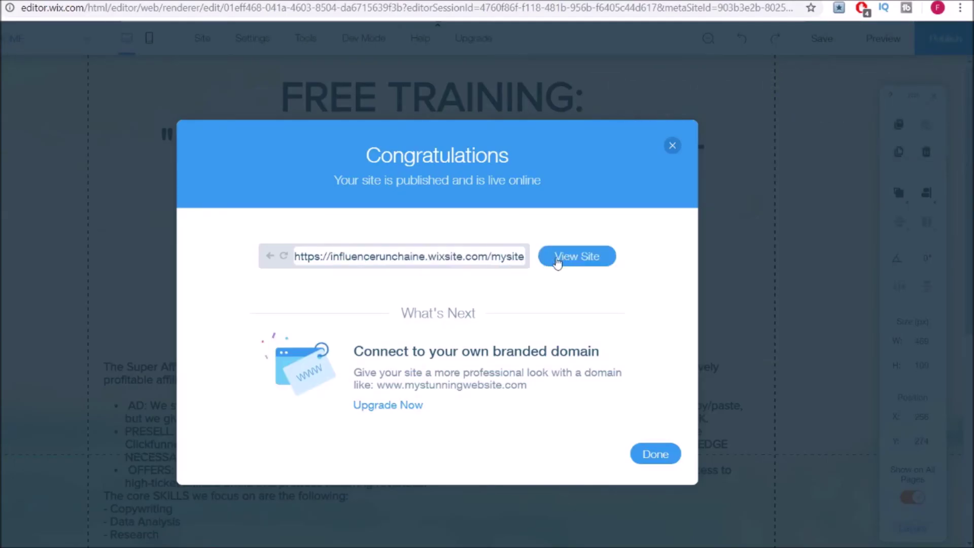
{"action": "double_click", "coordinate": [495, 260]}
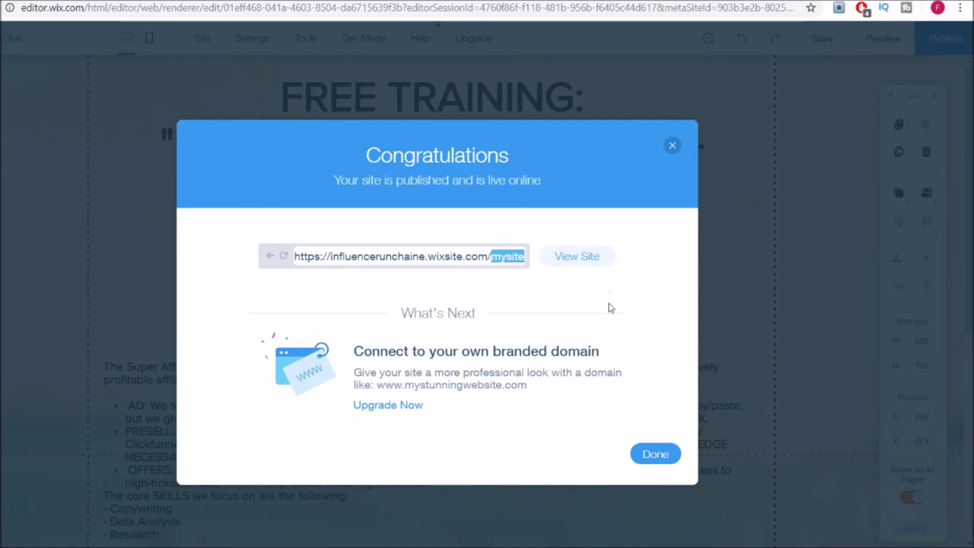
{"action": "left_click", "coordinate": [591, 259]}
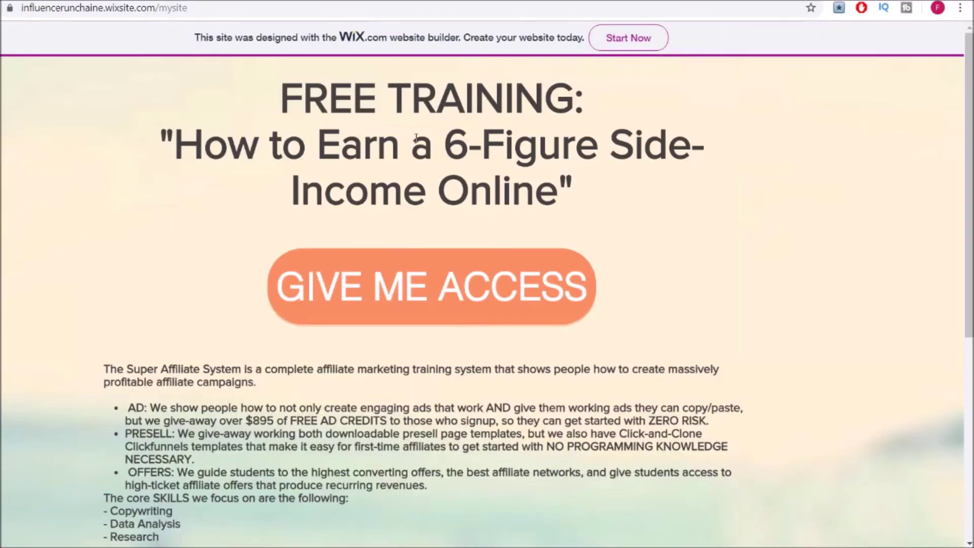
Scroll the live landing page down toward the footer and back to the top.
{"action": "scroll", "coordinate": [543, 163], "scroll_direction": "down", "scroll_amount": 8}
{"action": "scroll", "coordinate": [513, 255], "scroll_direction": "up", "scroll_amount": 8}
{"action": "scroll", "coordinate": [487, 119], "scroll_direction": "down", "scroll_amount": 5}
{"action": "scroll", "coordinate": [485, 152], "scroll_direction": "up", "scroll_amount": 5}
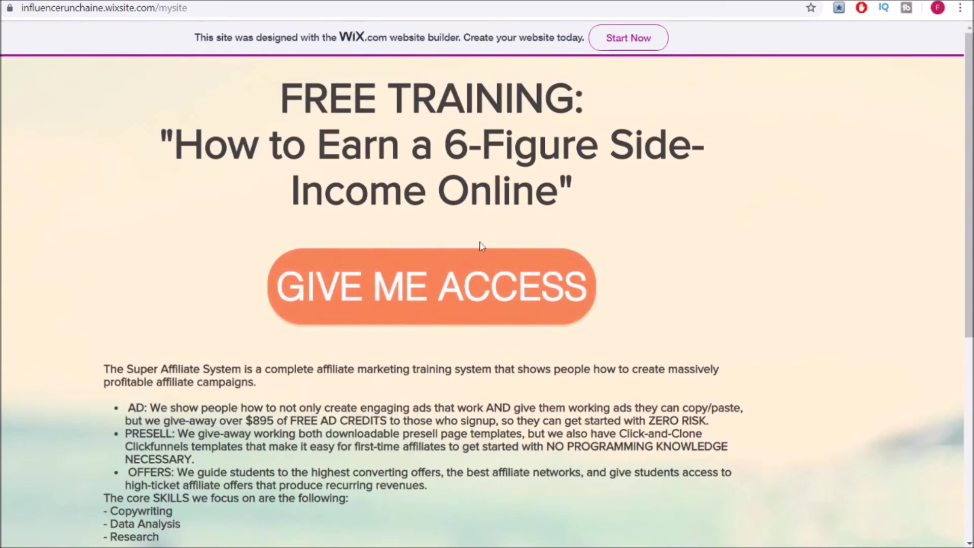
{"action": "scroll", "coordinate": [325, 282], "scroll_direction": "down", "scroll_amount": 5}
{"action": "scroll", "coordinate": [670, 297], "scroll_direction": "up", "scroll_amount": 5}
Open the GIVE ME ACCESS opt-in lightbox and try submitting it empty.
{"action": "left_click", "coordinate": [468, 286]}
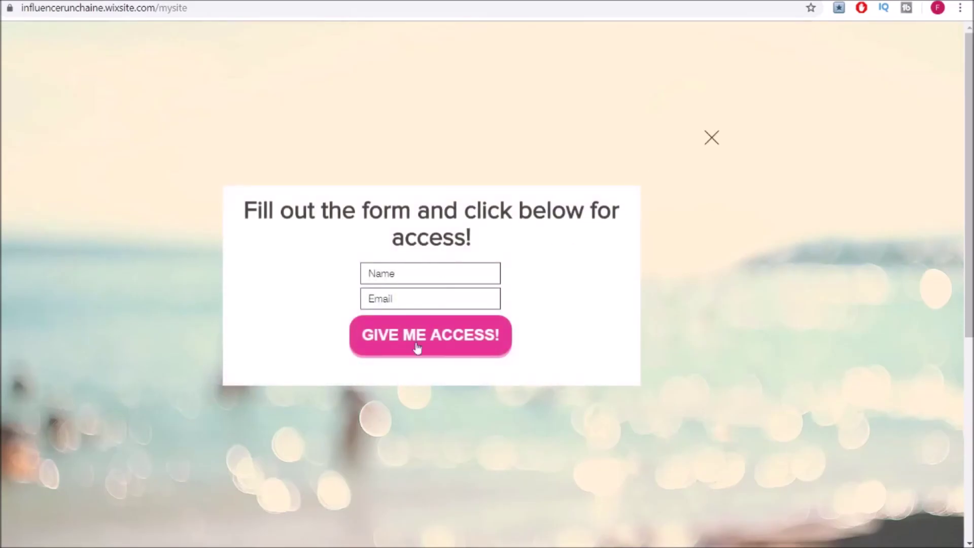
{"action": "left_click", "coordinate": [410, 276]}
{"action": "left_click", "coordinate": [409, 300]}
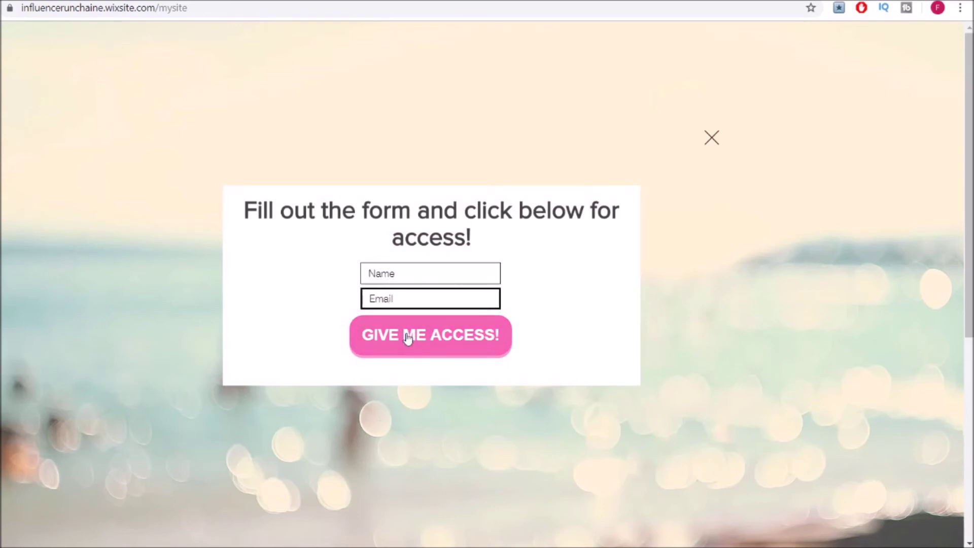
{"action": "left_click", "coordinate": [438, 345]}
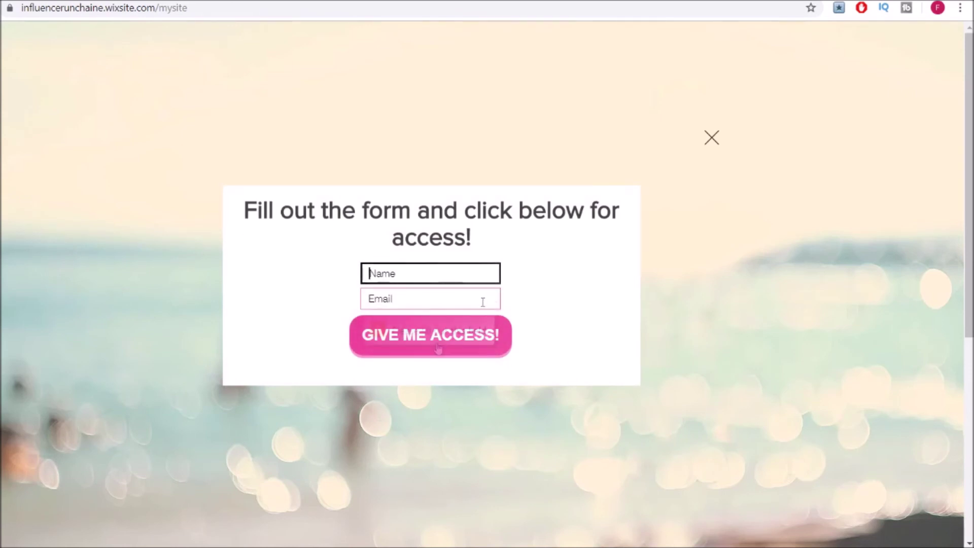
{"action": "left_click", "coordinate": [482, 302]}
Enter a test first name and e-mail address, then submit the opt-in form.
{"action": "left_click", "coordinate": [446, 283]}
{"action": "type", "text": "Fred"}
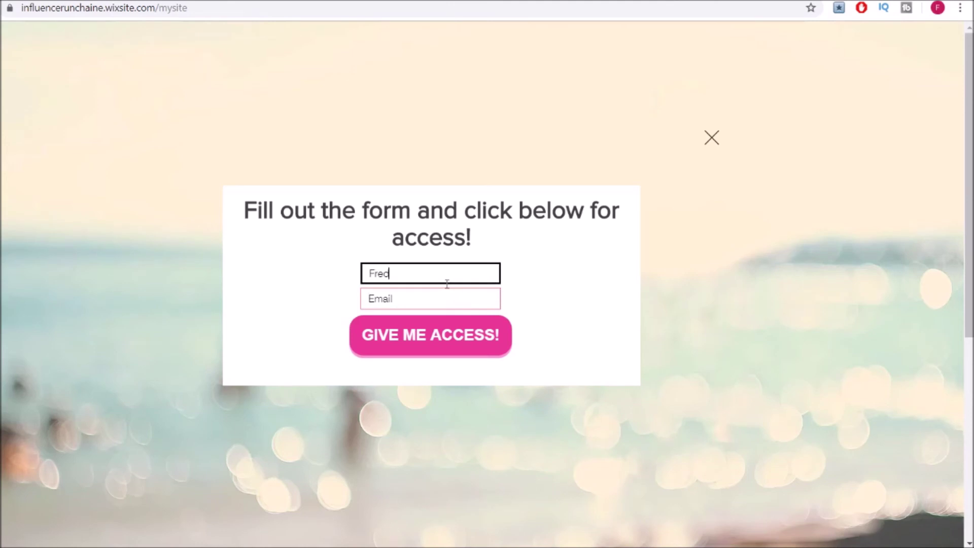
{"action": "key", "text": "Tab"}
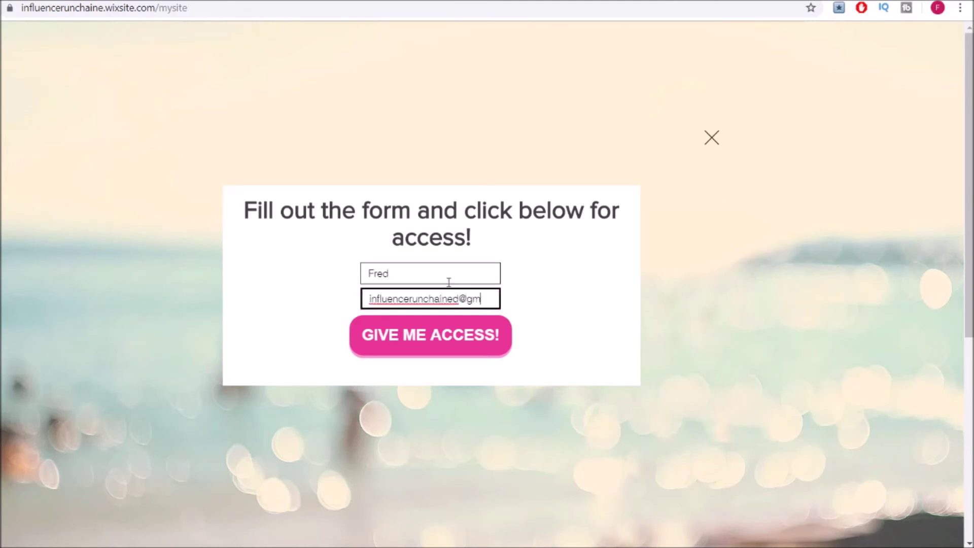
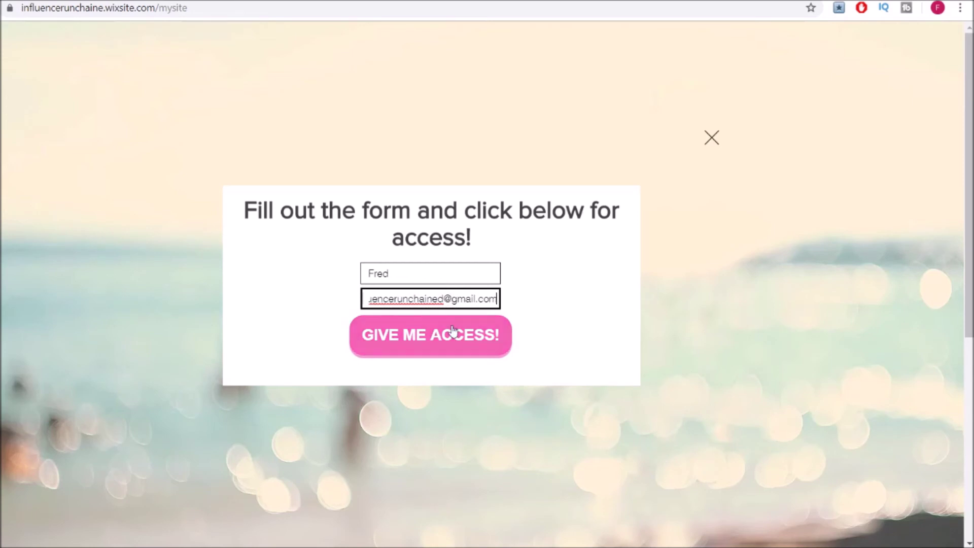
{"action": "left_click", "coordinate": [454, 330]}
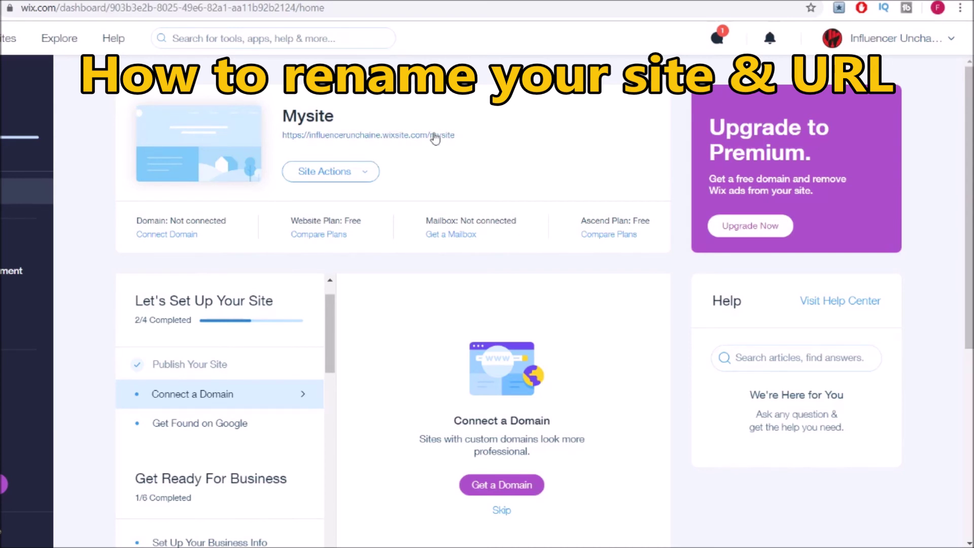
Rename the site to superaffiliate and change its address ending to superaffiliate, then save.
{"action": "left_click", "coordinate": [367, 174]}
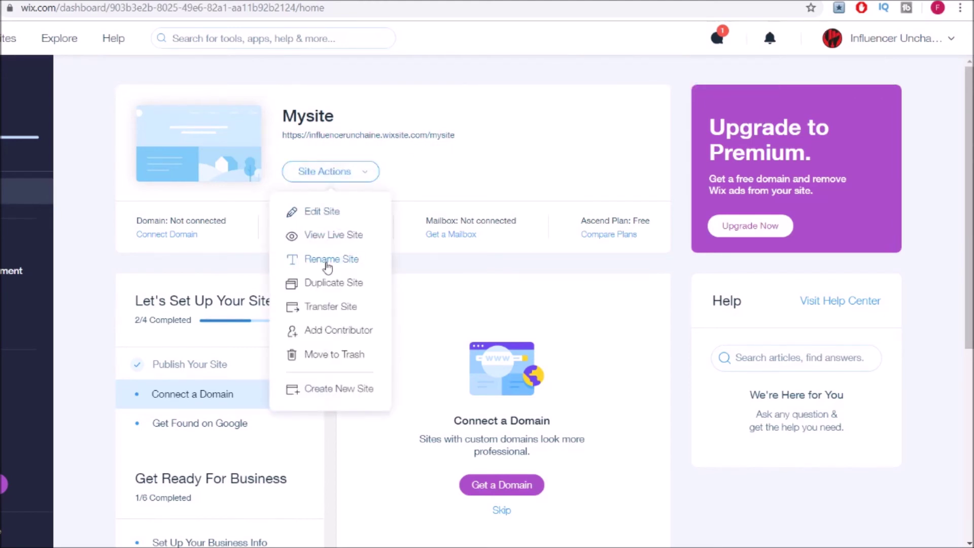
{"action": "left_click", "coordinate": [327, 261]}
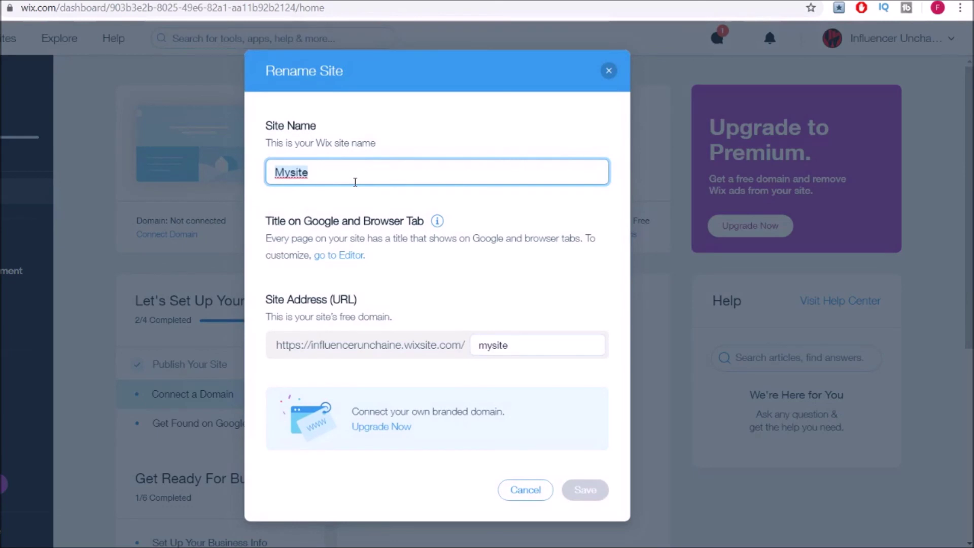
{"action": "type", "text": "superaffiliate"}
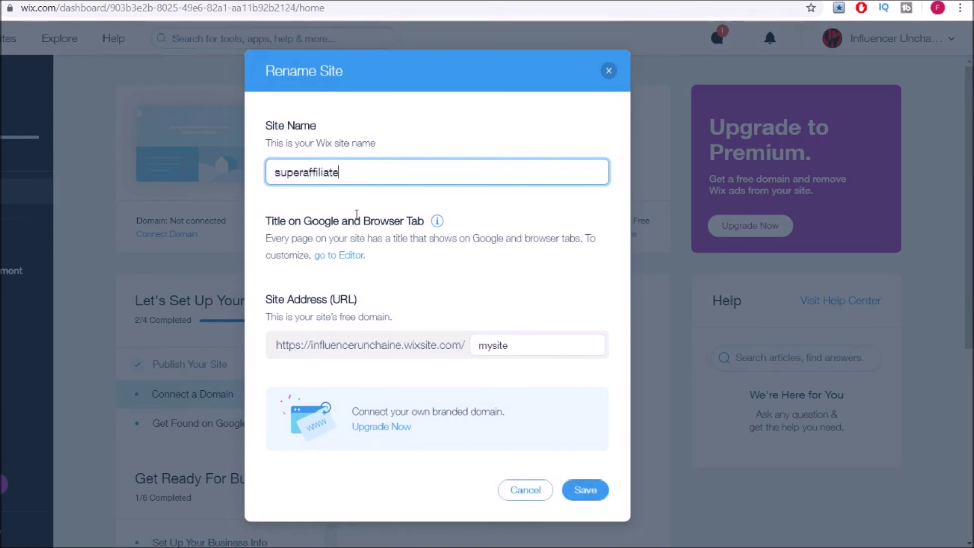
{"action": "left_click", "coordinate": [434, 340]}
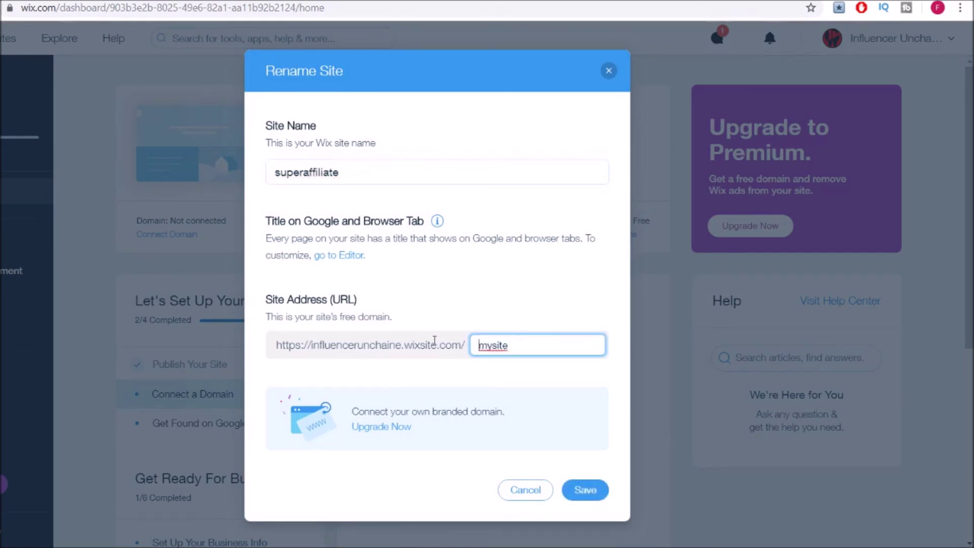
{"action": "key", "text": "ctrl+a"}
{"action": "type", "text": "superaffiliat"}
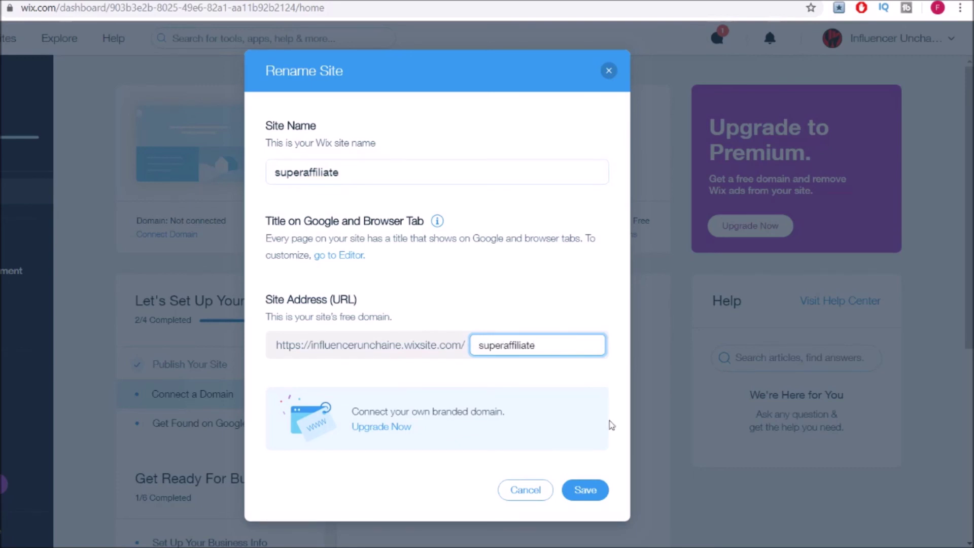
{"action": "left_click", "coordinate": [597, 495]}
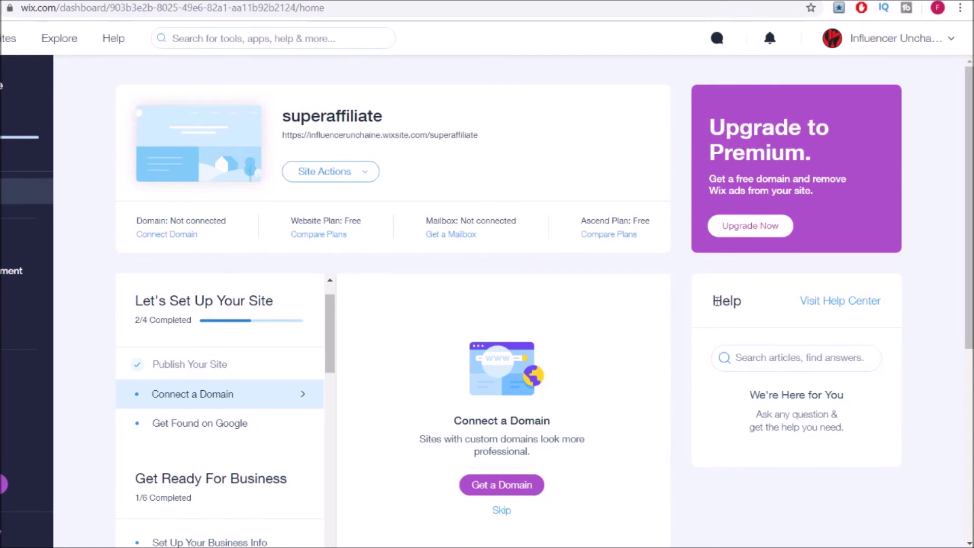
Open the New form submission message from the Inbox.
{"action": "left_click", "coordinate": [717, 38]}
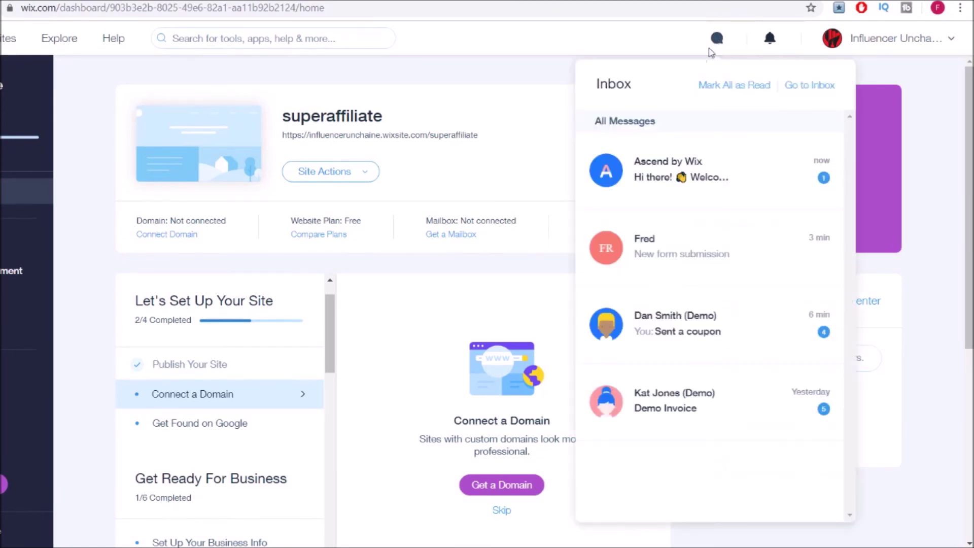
{"action": "left_click", "coordinate": [681, 245]}
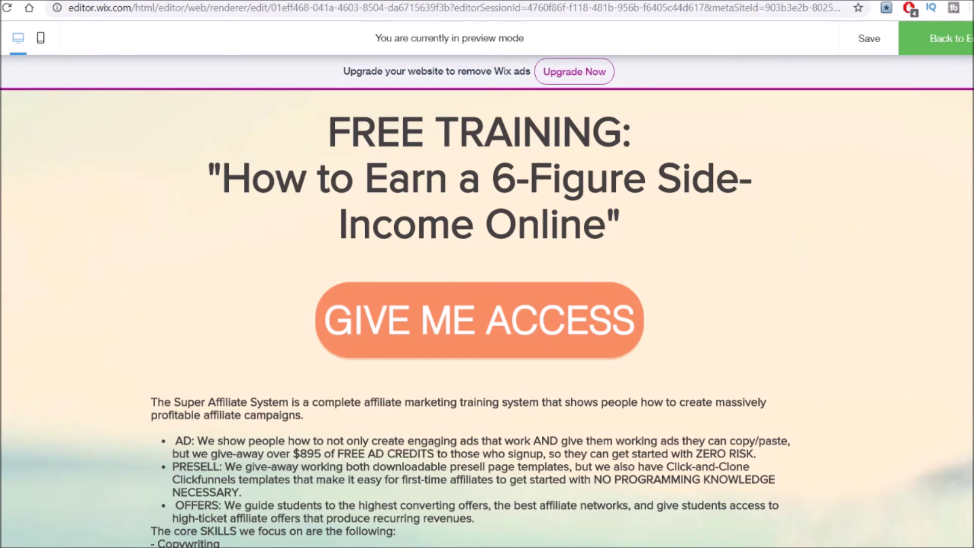
{"action": "scroll", "coordinate": [487, 315], "scroll_direction": "down", "scroll_amount": 1}
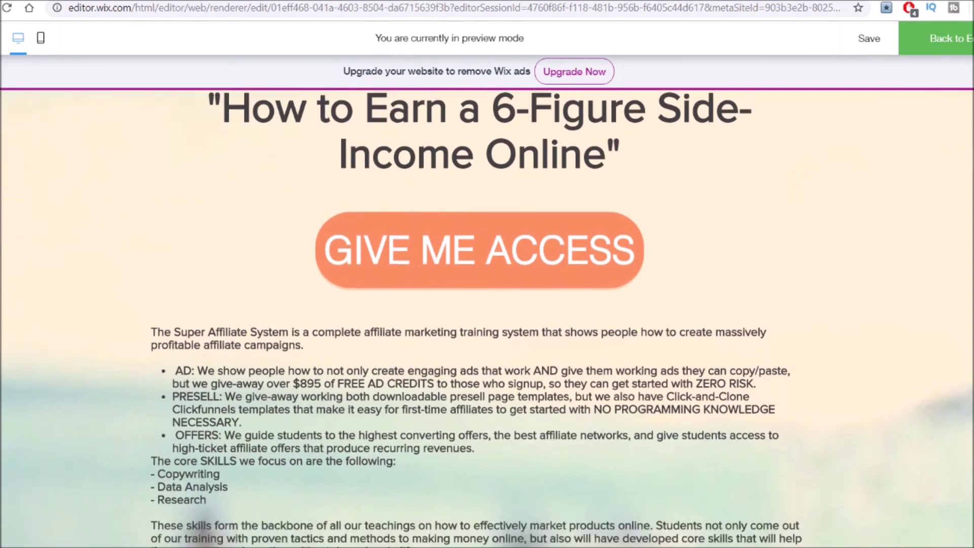
{"action": "scroll", "coordinate": [487, 314], "scroll_direction": "down", "scroll_amount": 1}
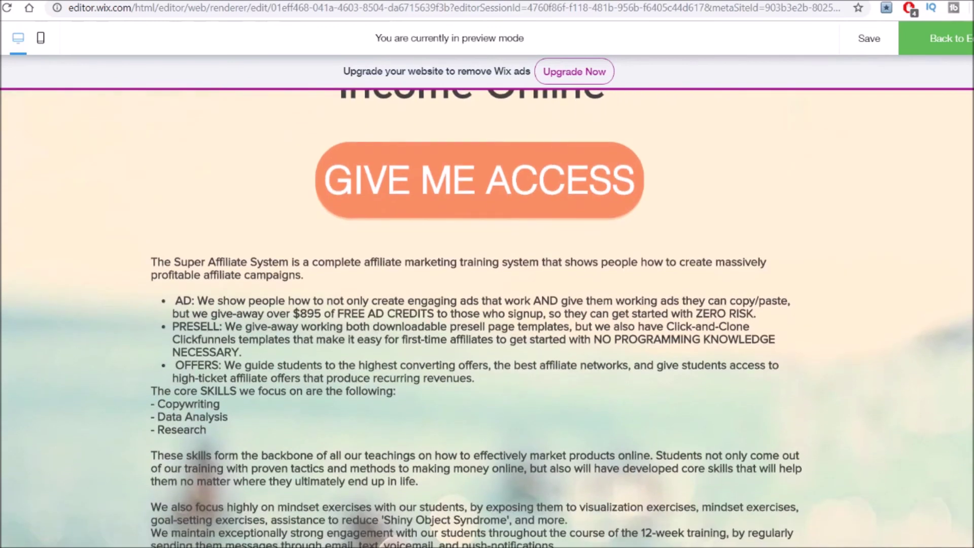